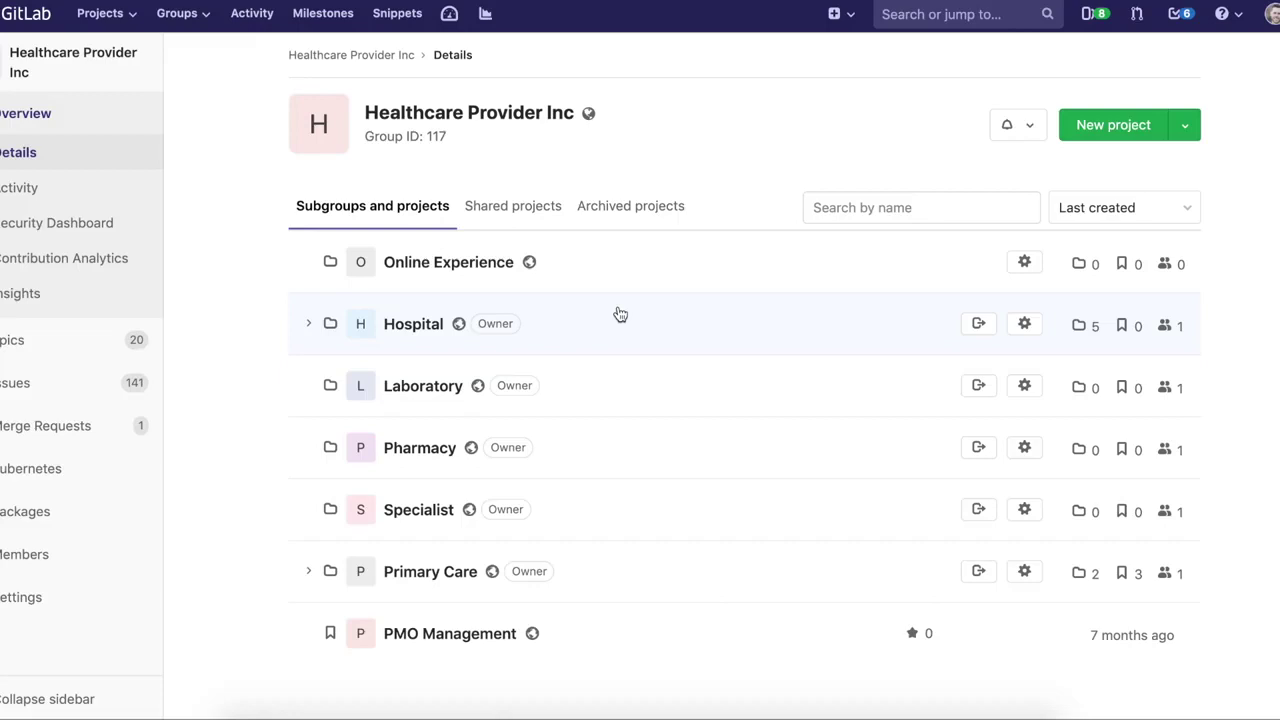
Expand the Hospital subgroup and its Billing subgroup to examine their projects, and collapse Hospital again.
{"action": "left_click", "coordinate": [308, 323]}
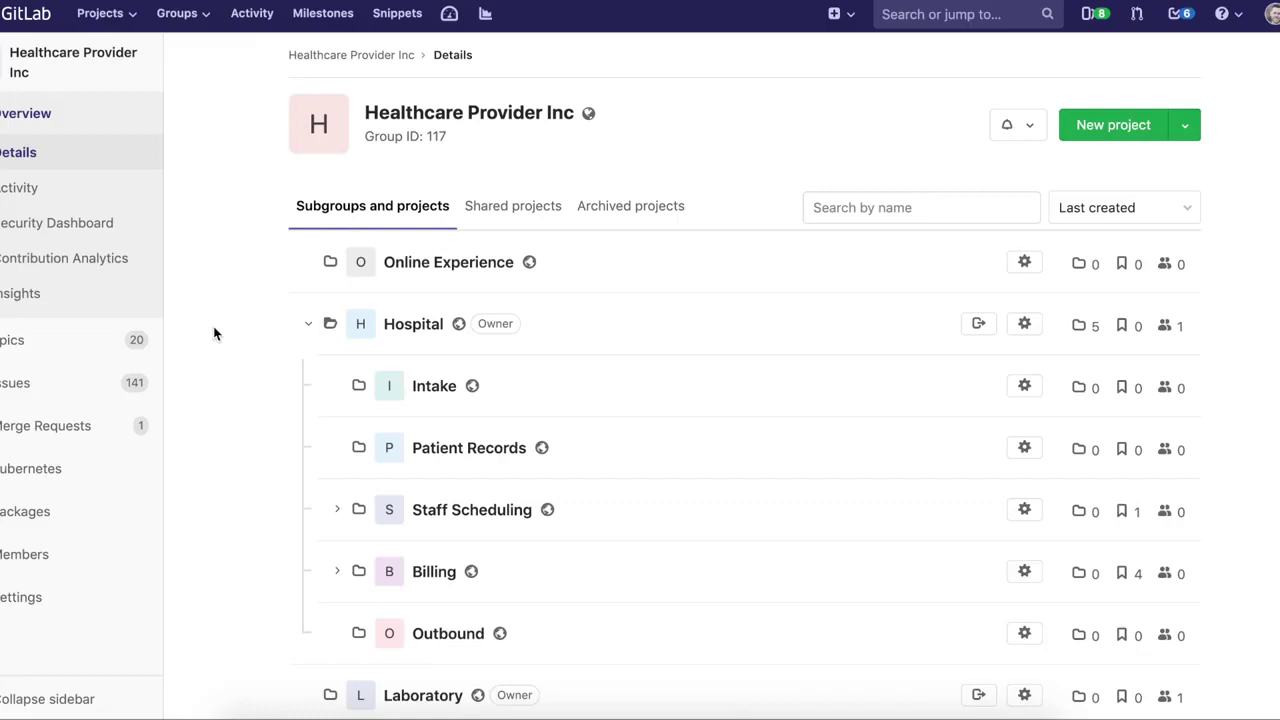
{"action": "scroll", "coordinate": [239, 365], "scroll_direction": "down", "scroll_amount": 1}
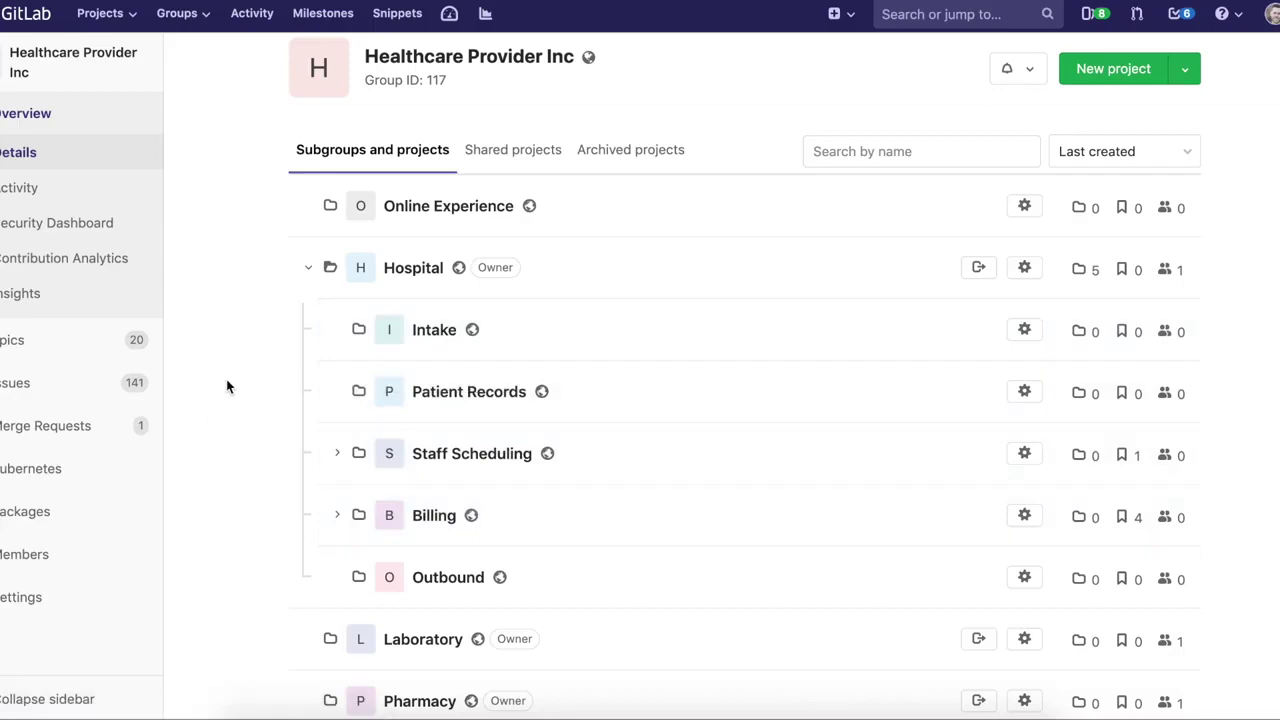
{"action": "left_click", "coordinate": [337, 517]}
{"action": "scroll", "coordinate": [283, 490], "scroll_direction": "down", "scroll_amount": 3}
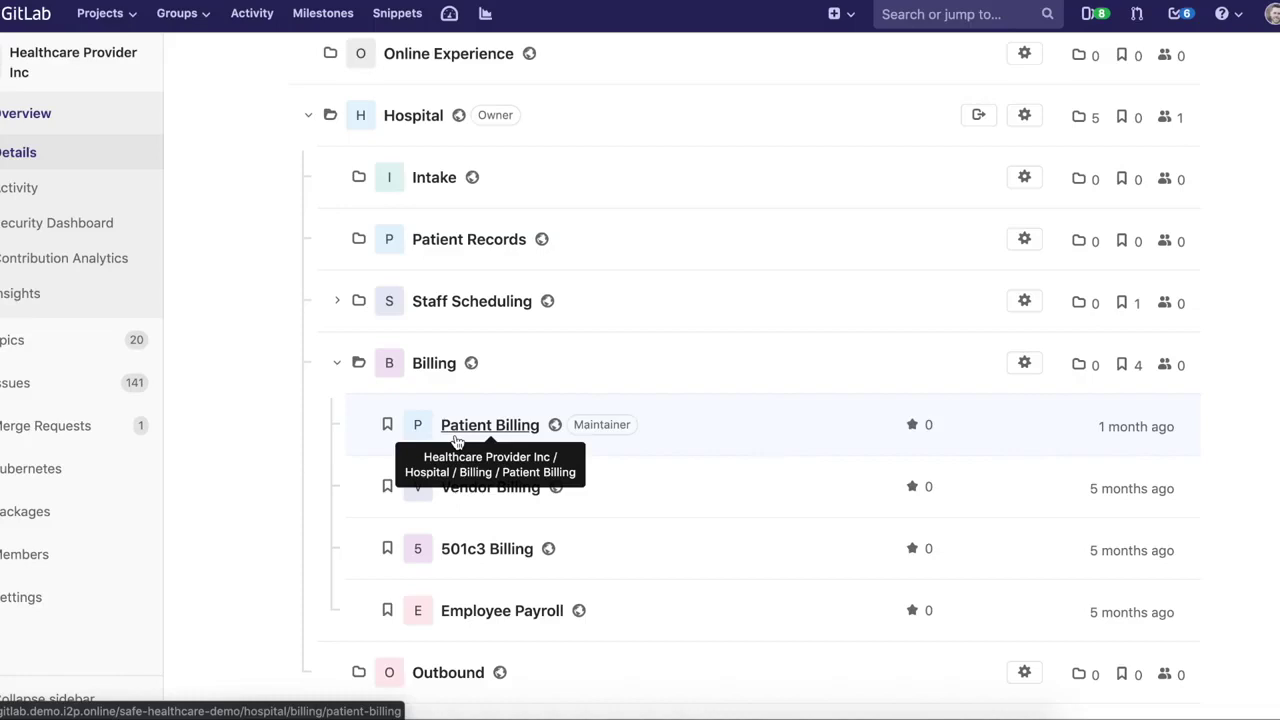
{"action": "scroll", "coordinate": [437, 370], "scroll_direction": "up", "scroll_amount": 3}
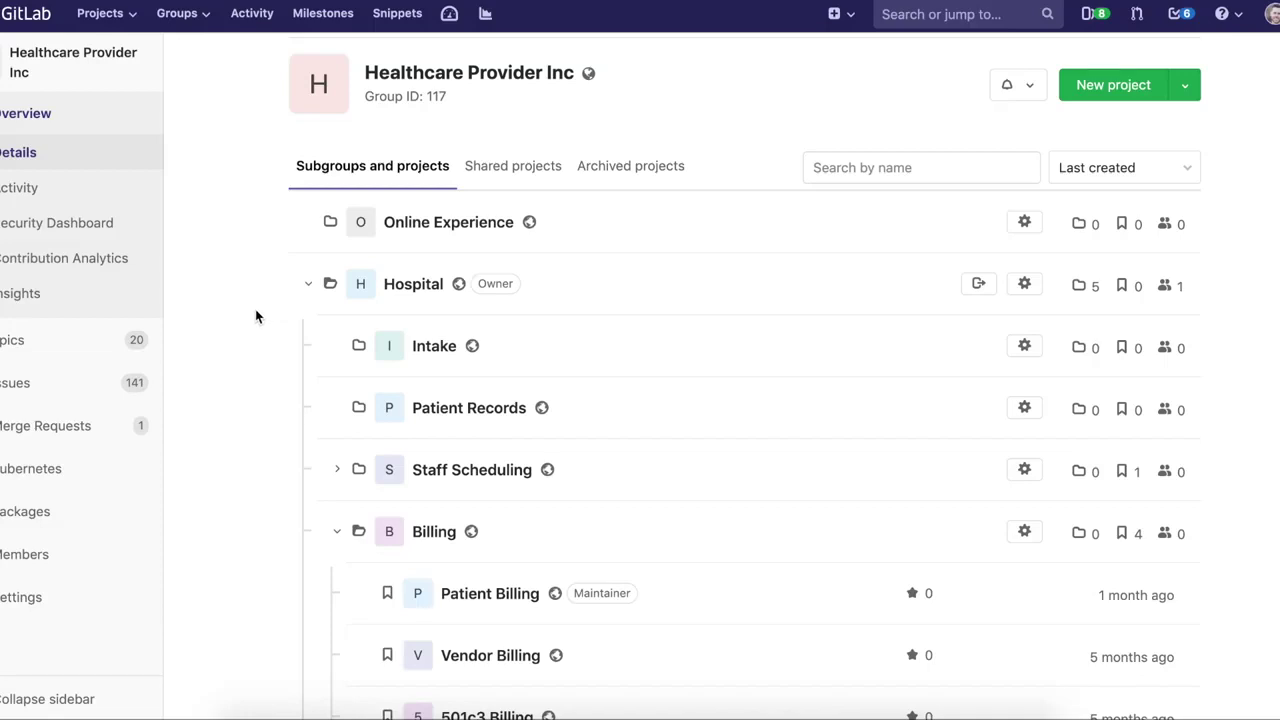
{"action": "left_click", "coordinate": [303, 281]}
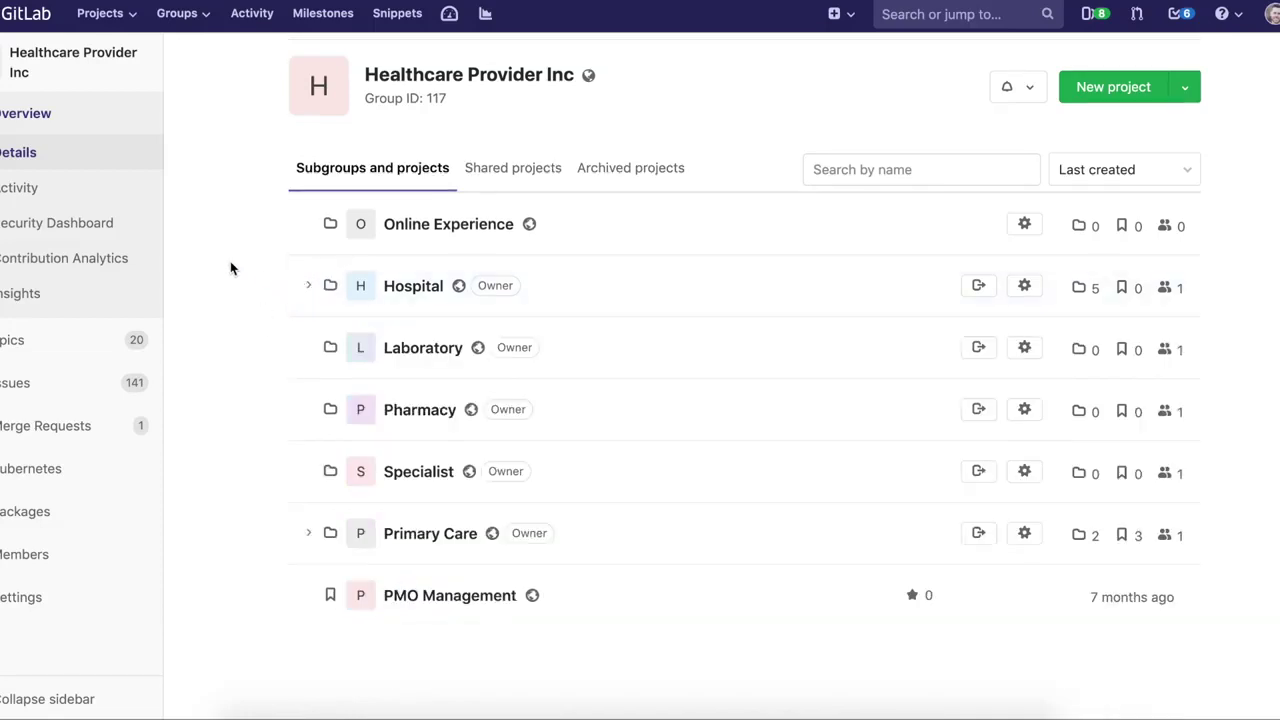
{"action": "scroll", "coordinate": [228, 261], "scroll_direction": "up", "scroll_amount": 1}
Open the group's epics and filter them by the "Strategic Theme" label.
{"action": "left_click", "coordinate": [31, 343]}
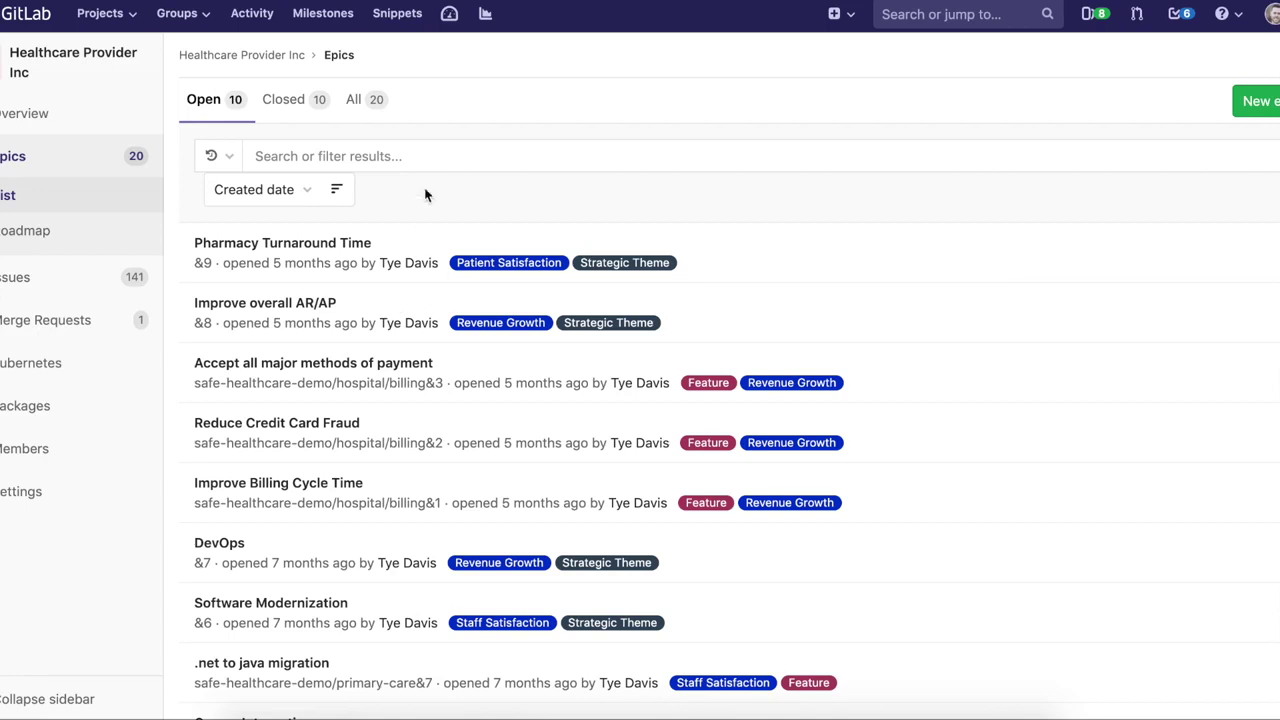
{"action": "left_click", "coordinate": [424, 155]}
{"action": "left_click", "coordinate": [366, 256]}
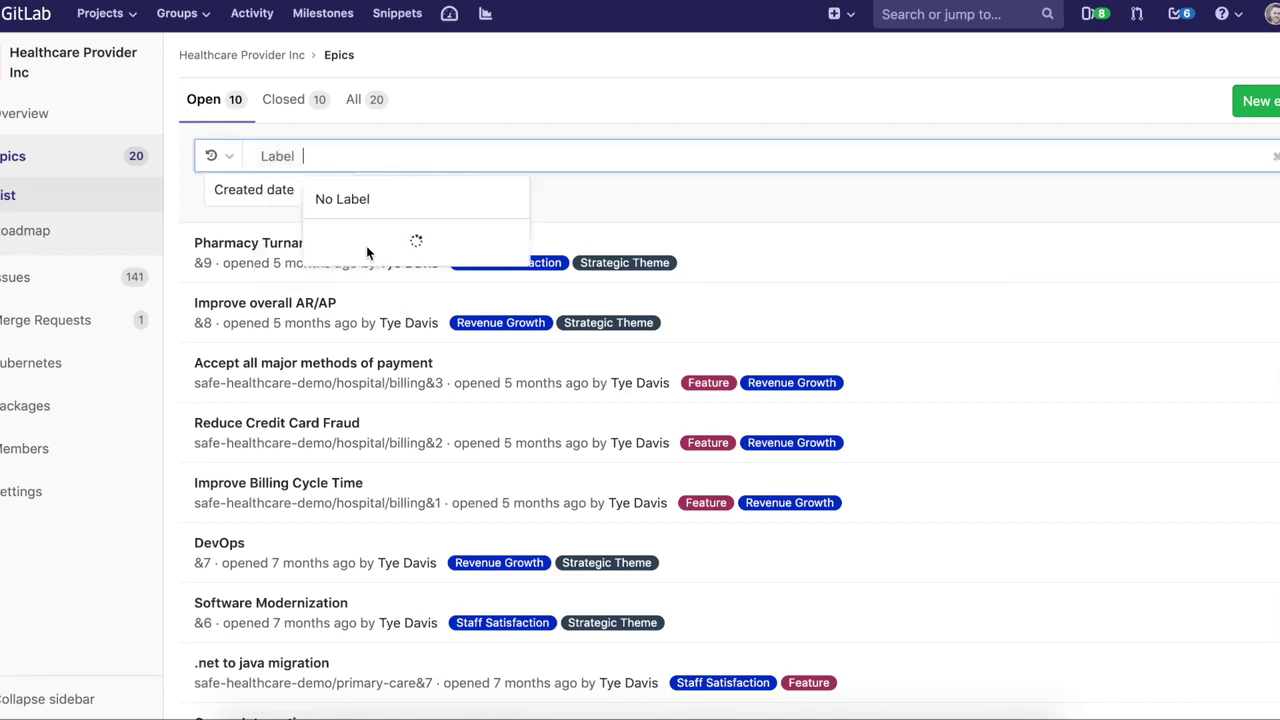
{"action": "type", "text": "str"}
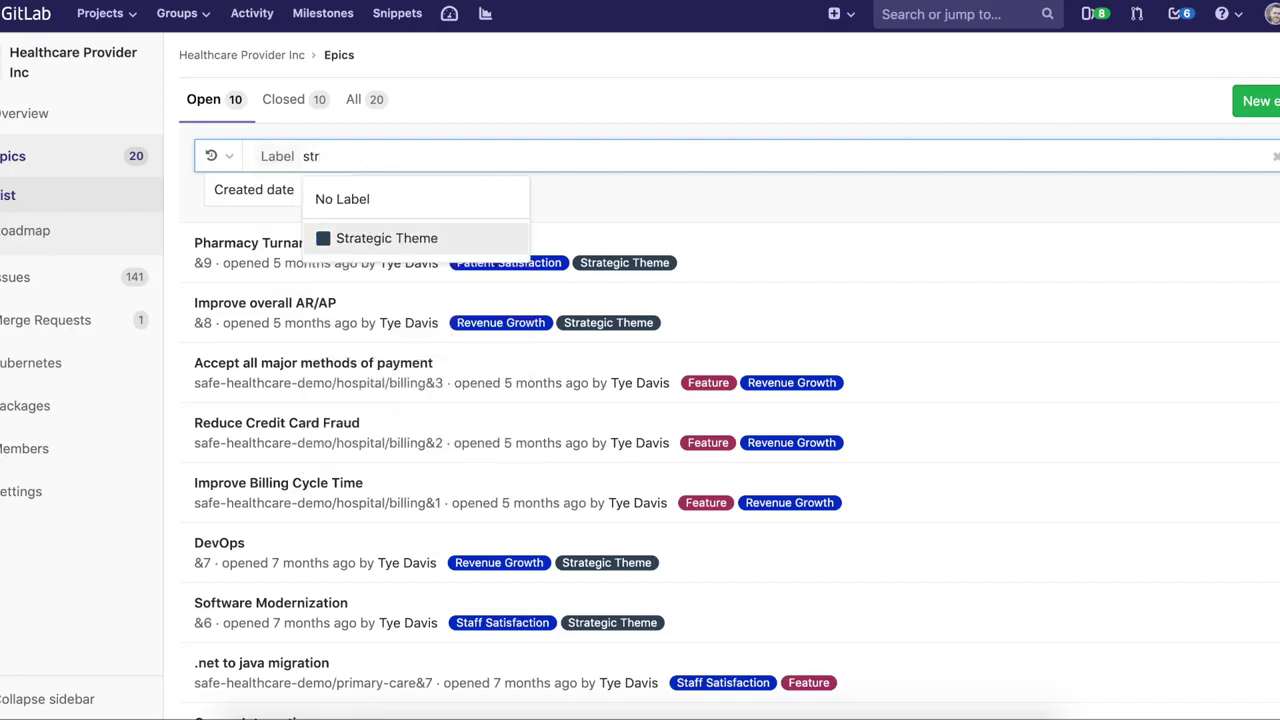
{"action": "left_click", "coordinate": [400, 256]}
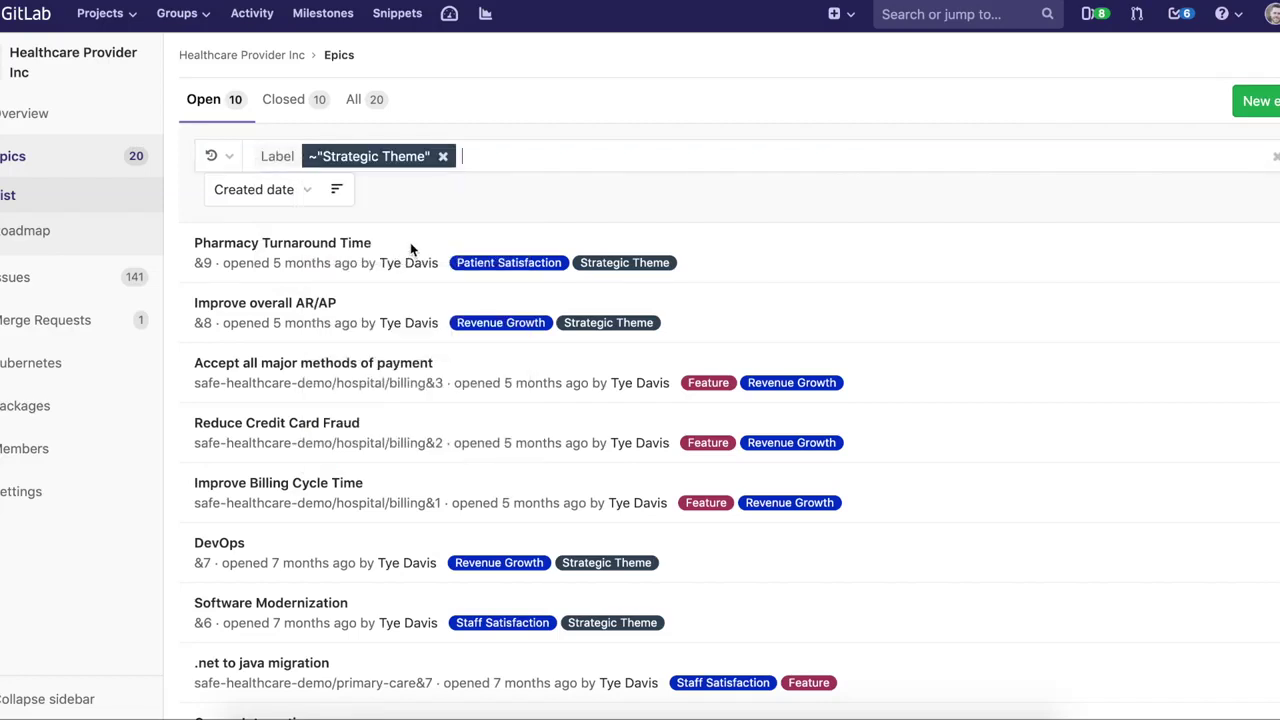
{"action": "key", "text": "Return"}
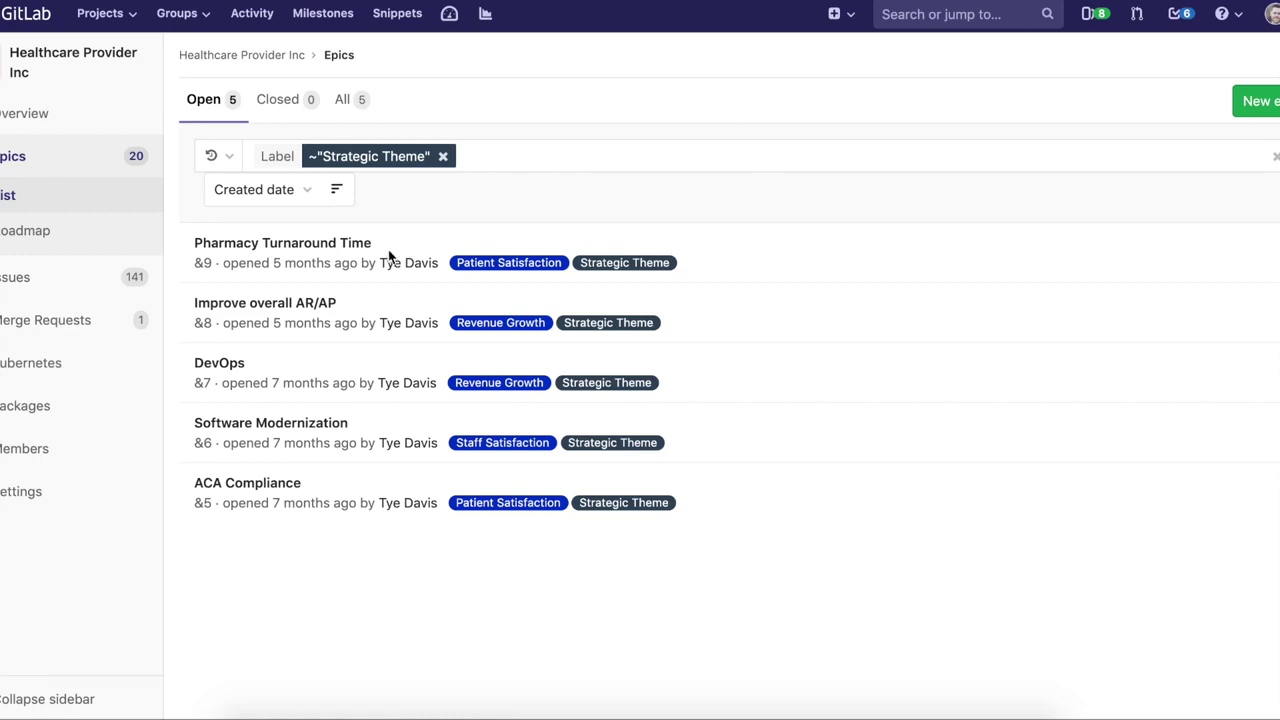
Open the "Improve overall AR/AP" epic and examine the child epic and issues under its "Accept all major methods of payment" epic.
{"action": "mouse_move", "coordinate": [387, 331]}
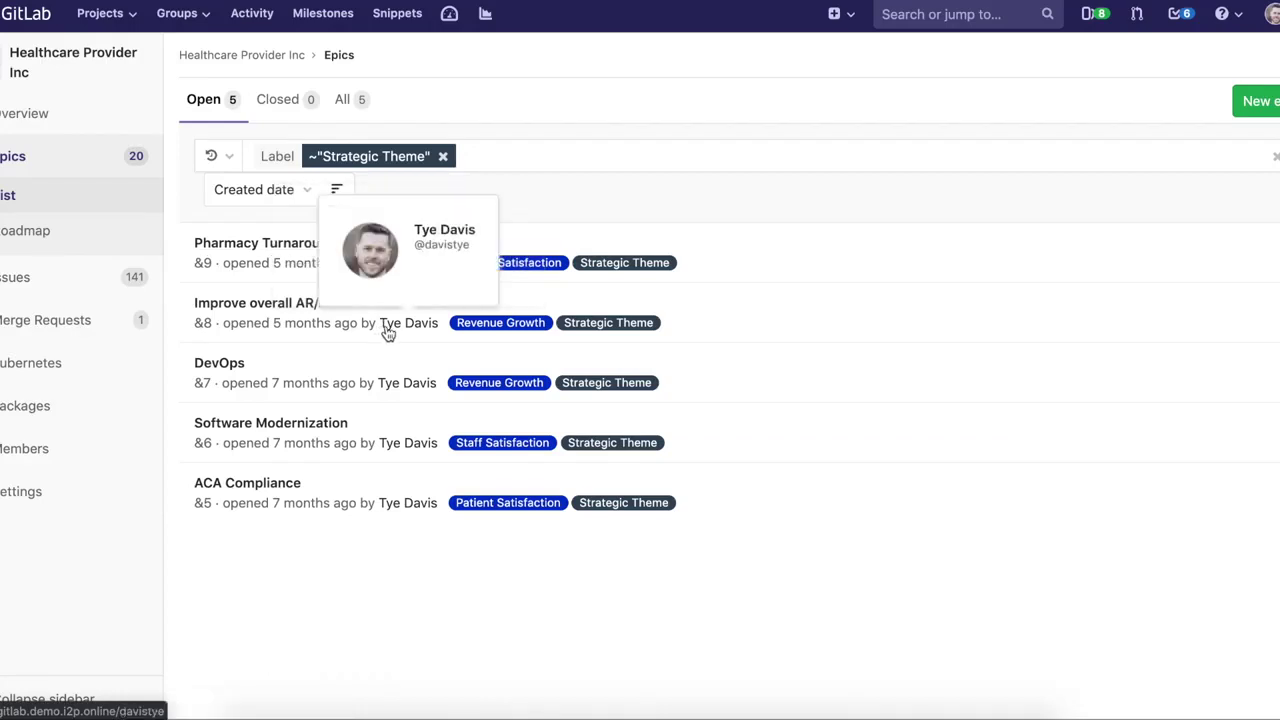
{"action": "left_click", "coordinate": [298, 314]}
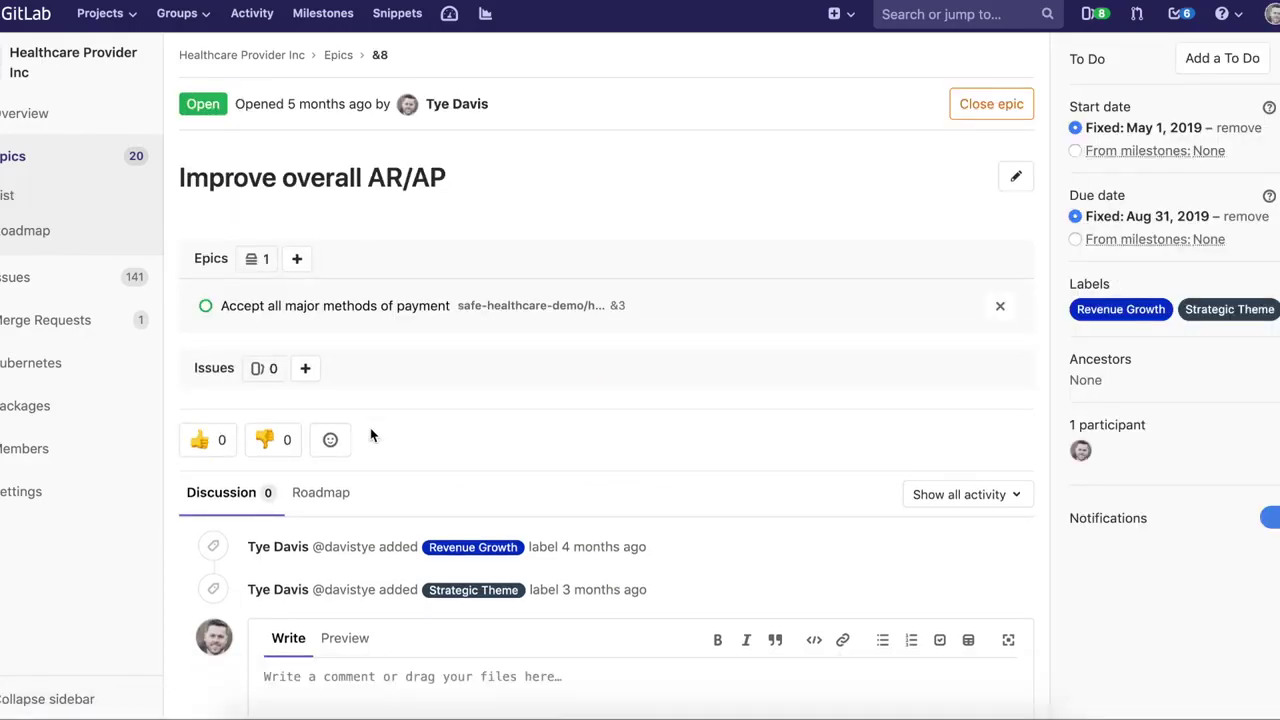
{"action": "left_click", "coordinate": [336, 307]}
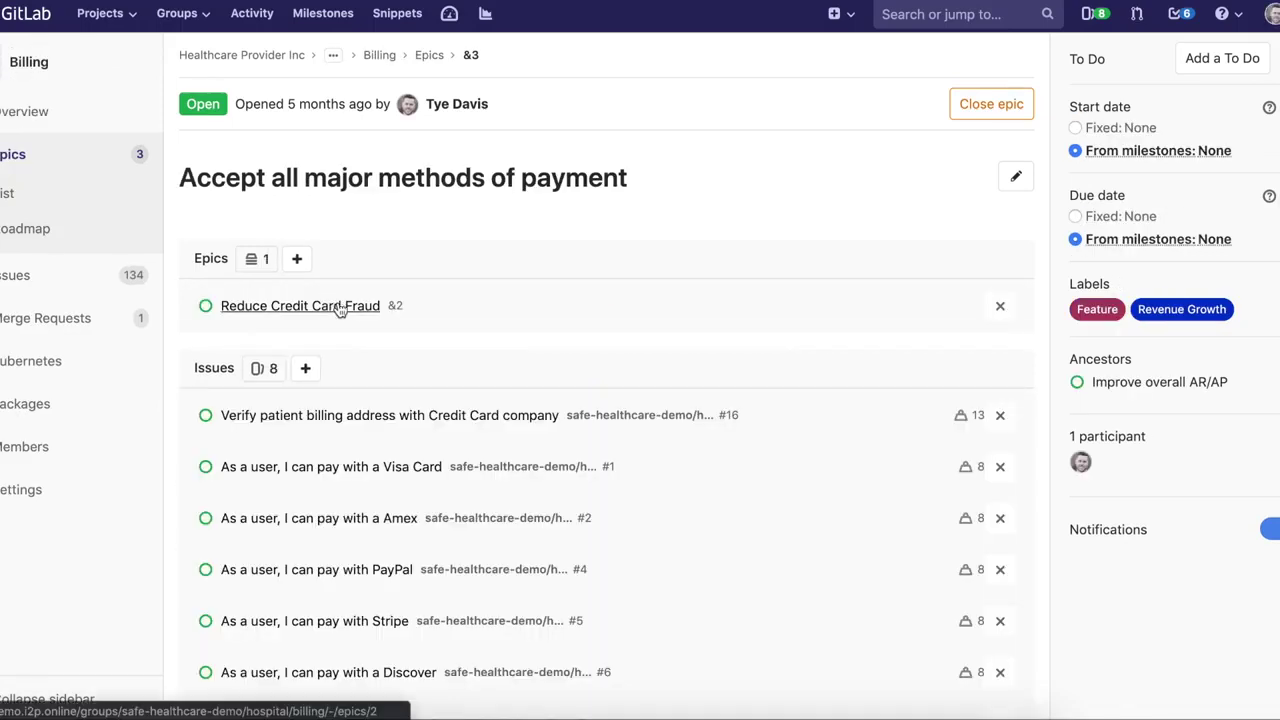
{"action": "scroll", "coordinate": [338, 308], "scroll_direction": "down", "scroll_amount": 2}
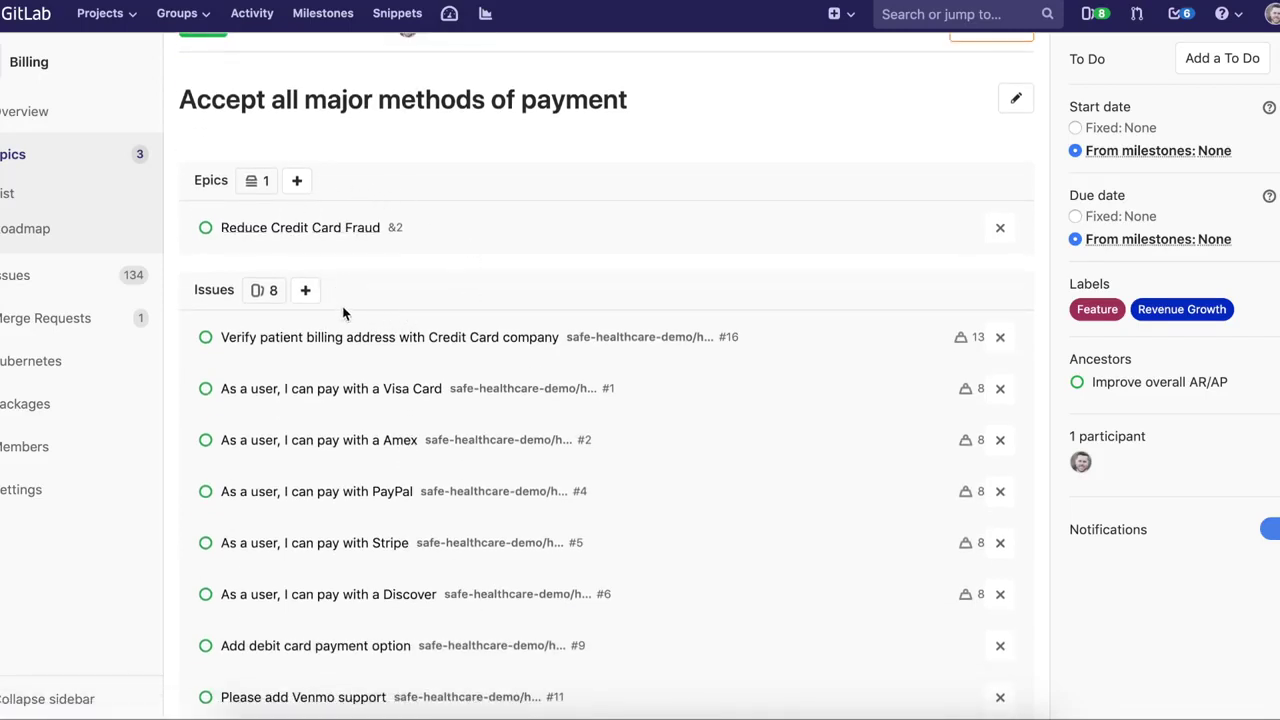
{"action": "scroll", "coordinate": [310, 270], "scroll_direction": "down", "scroll_amount": 1}
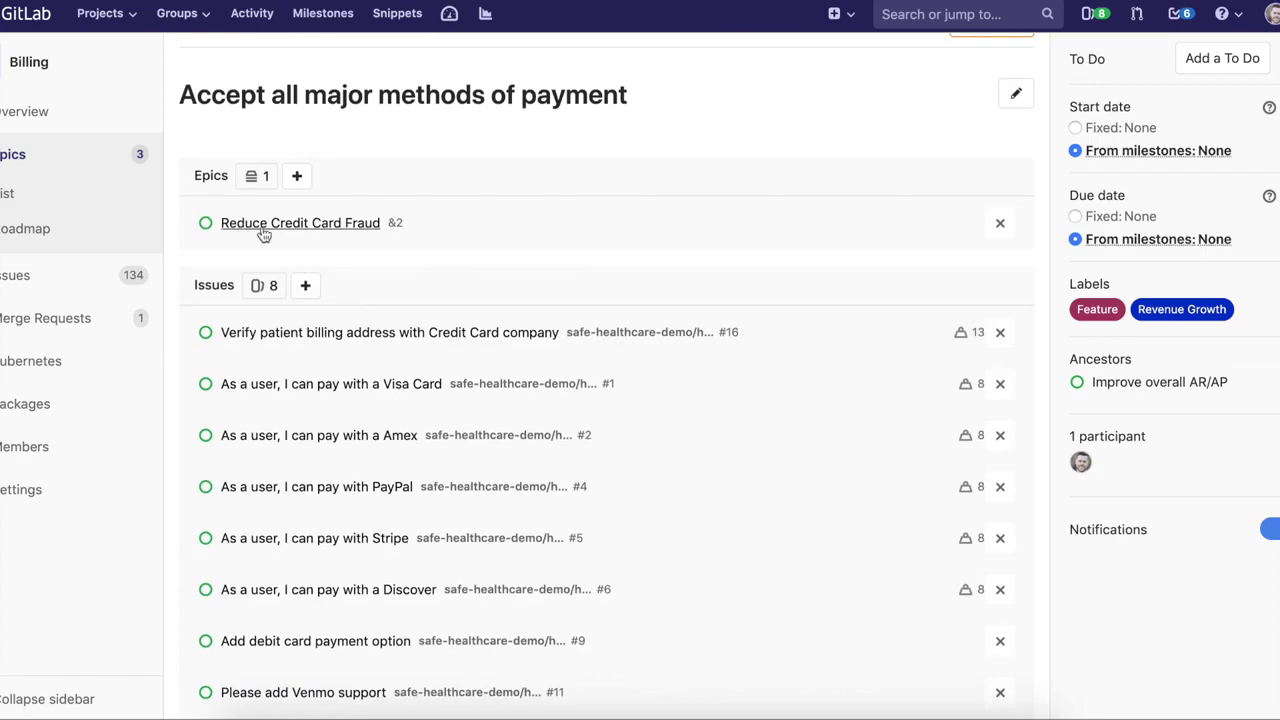
{"action": "scroll", "coordinate": [257, 314], "scroll_direction": "down", "scroll_amount": 3}
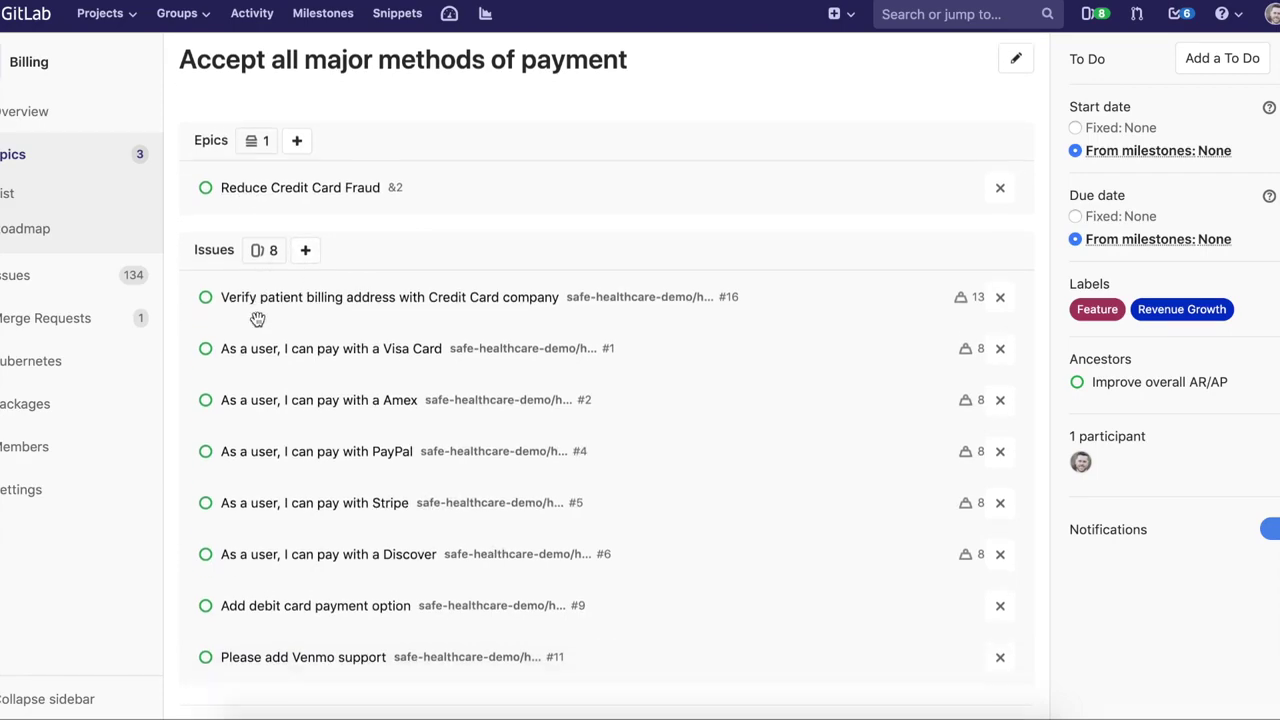
{"action": "scroll", "coordinate": [288, 386], "scroll_direction": "up", "scroll_amount": 4}
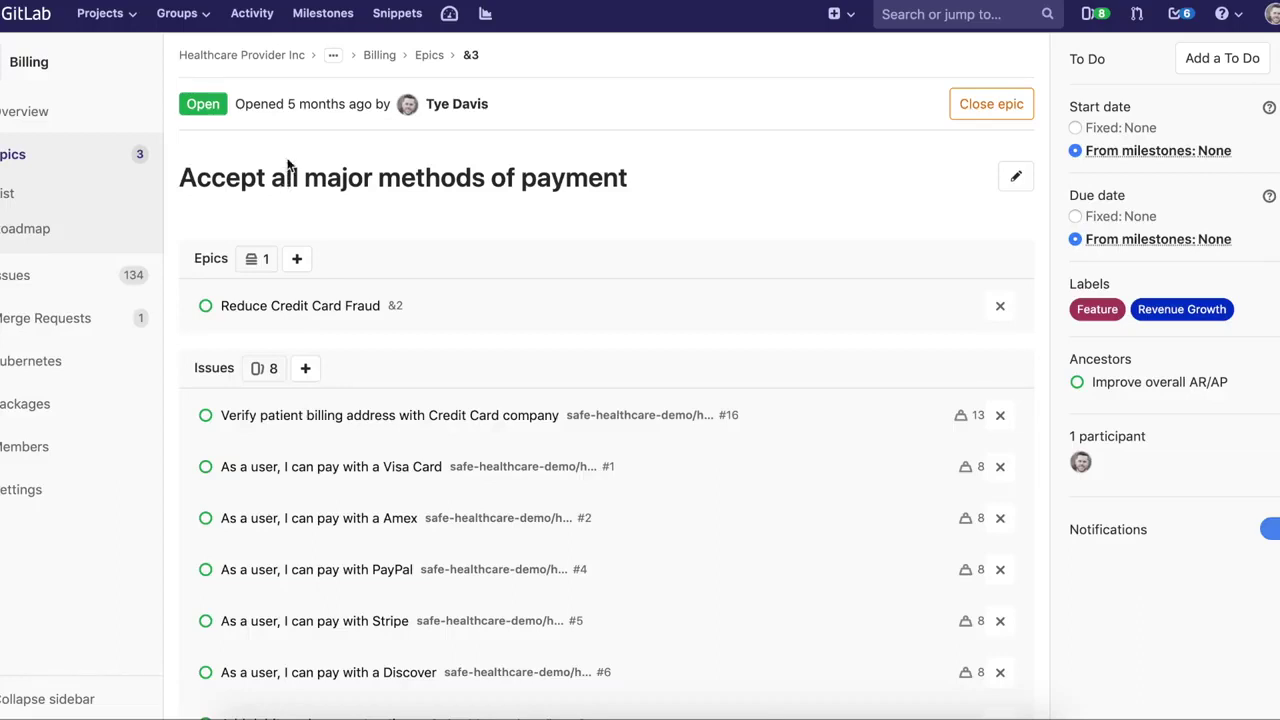
Return to the Healthcare Provider Inc group and open the Patient Billing project under Hospital / Billing.
{"action": "left_click", "coordinate": [270, 63]}
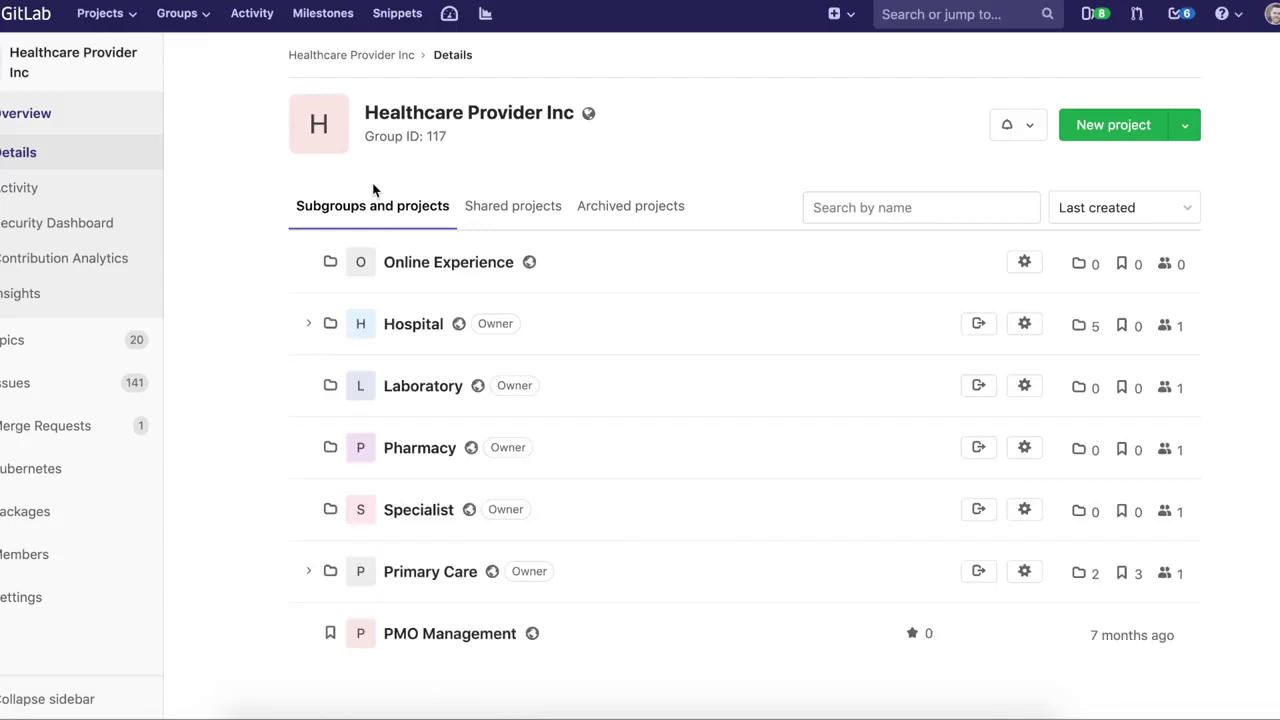
{"action": "left_click", "coordinate": [308, 323]}
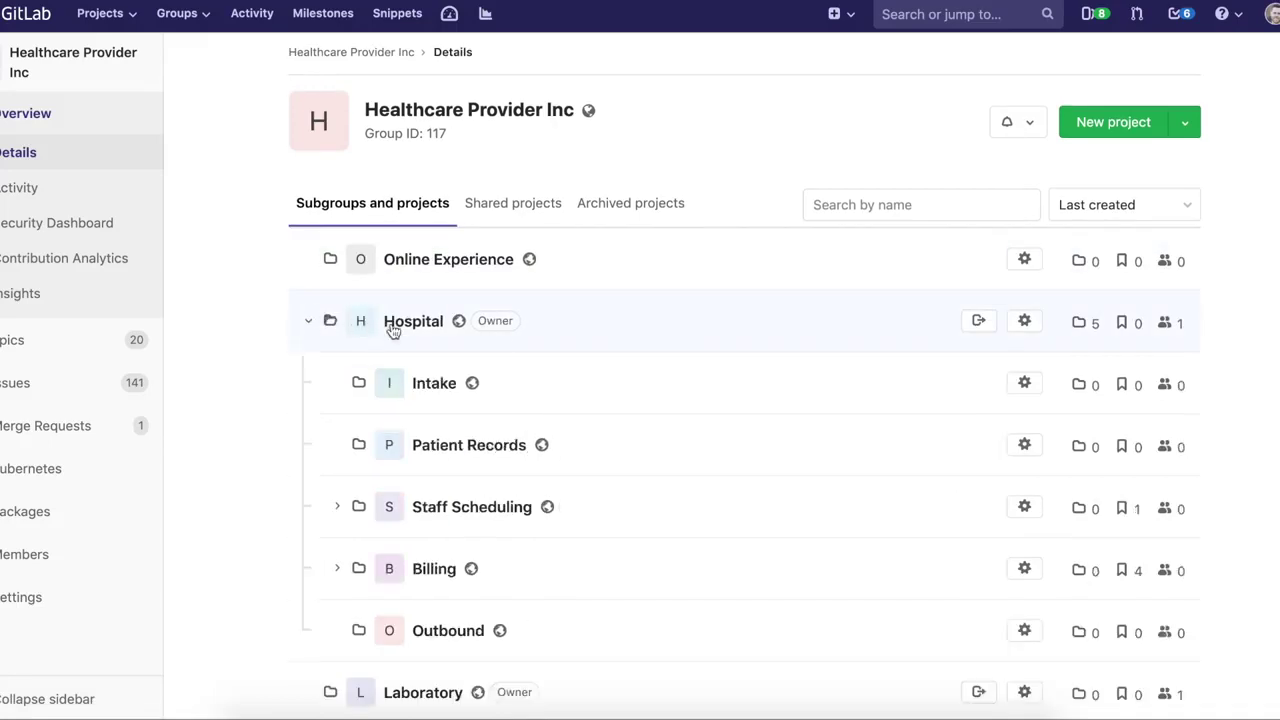
{"action": "scroll", "coordinate": [380, 340], "scroll_direction": "down", "scroll_amount": 5}
{"action": "left_click", "coordinate": [337, 257]}
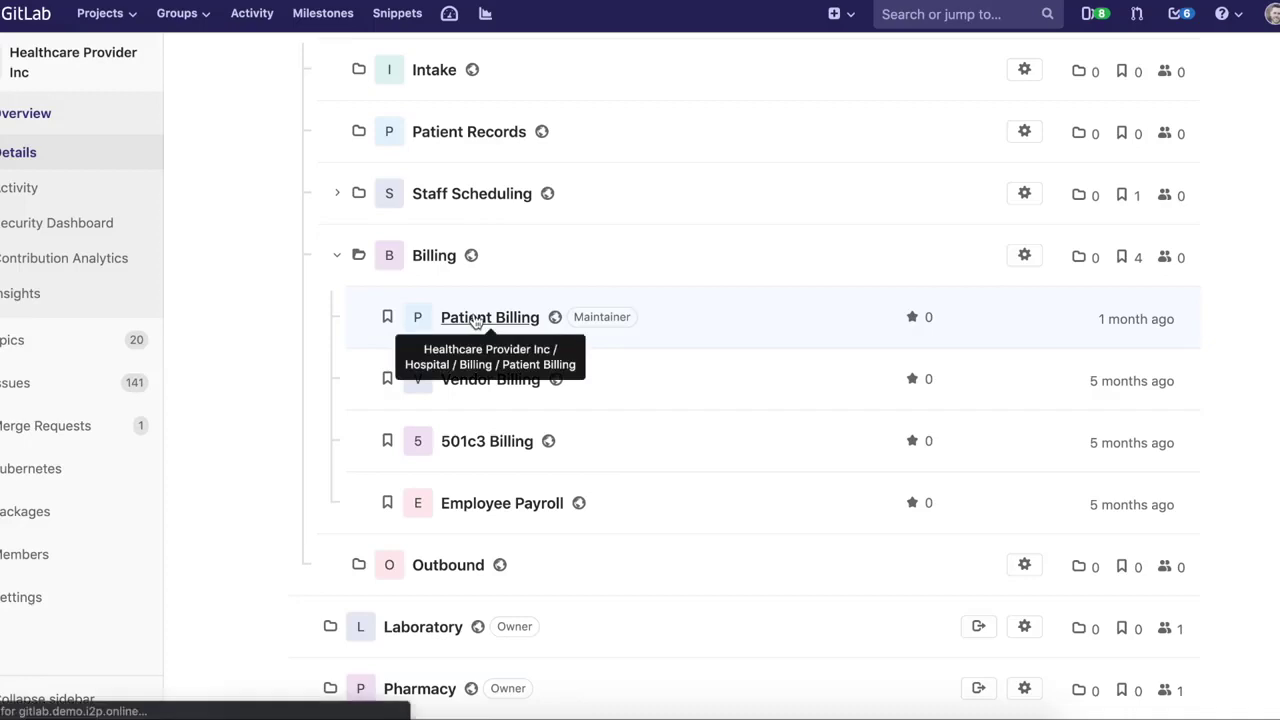
{"action": "left_click", "coordinate": [476, 318]}
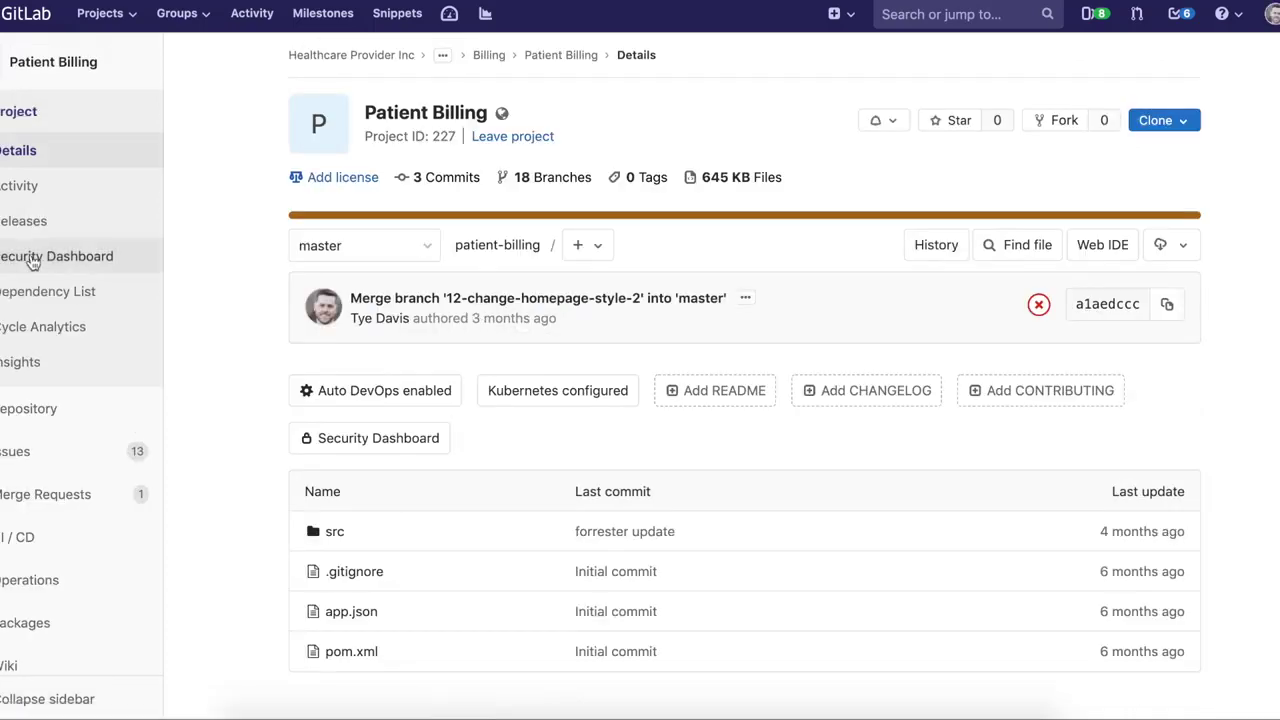
Open the project's issue boards and switch from the Current Sprint board to the Sprint Planning board.
{"action": "mouse_move", "coordinate": [103, 440]}
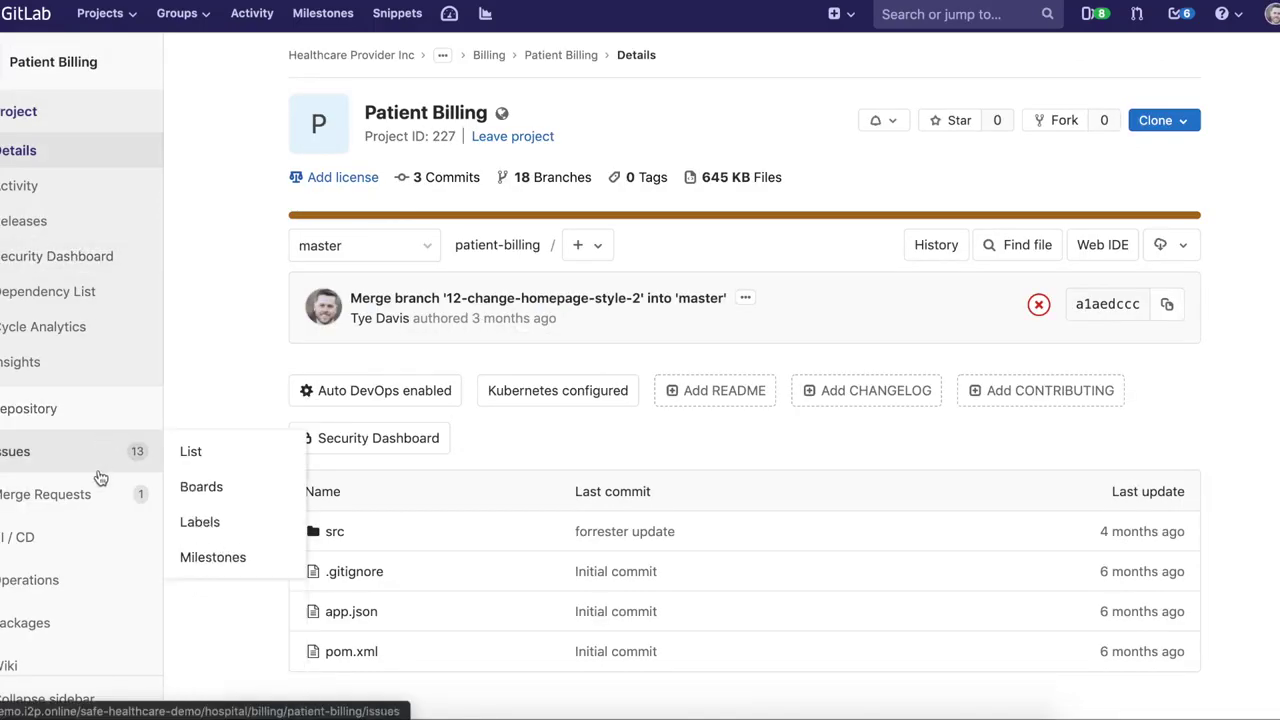
{"action": "left_click", "coordinate": [211, 468]}
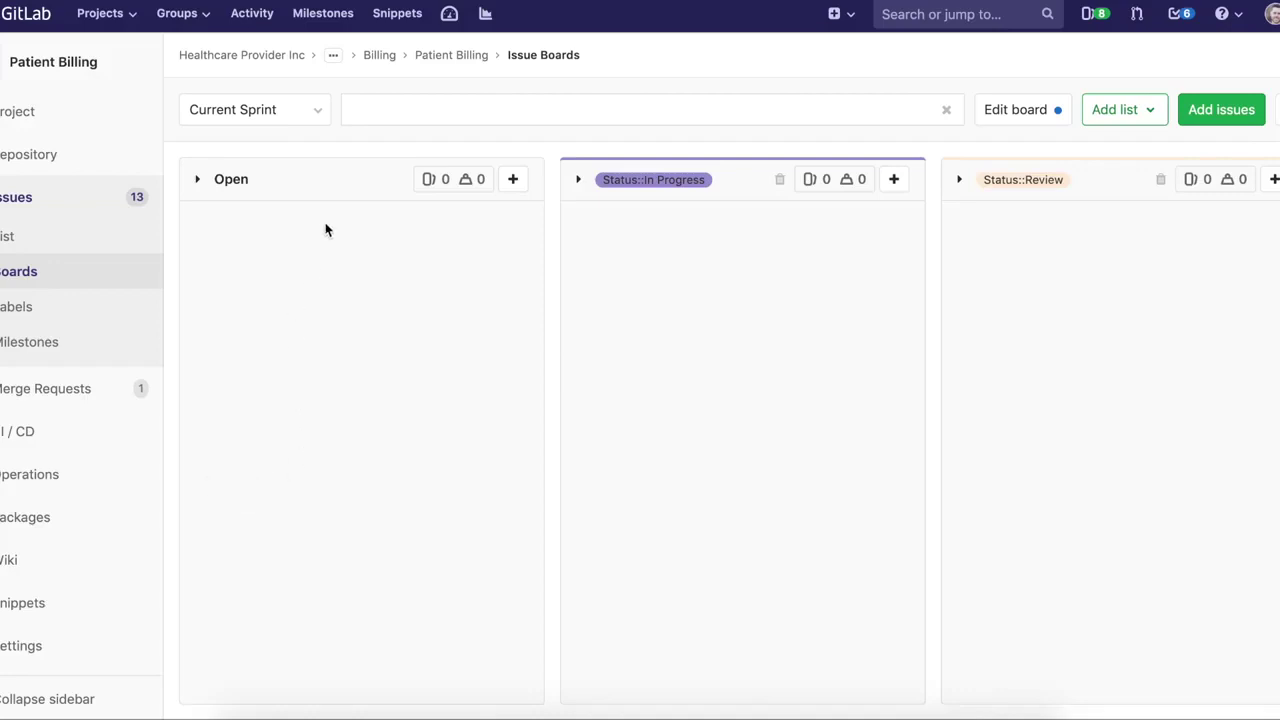
{"action": "left_click", "coordinate": [318, 122]}
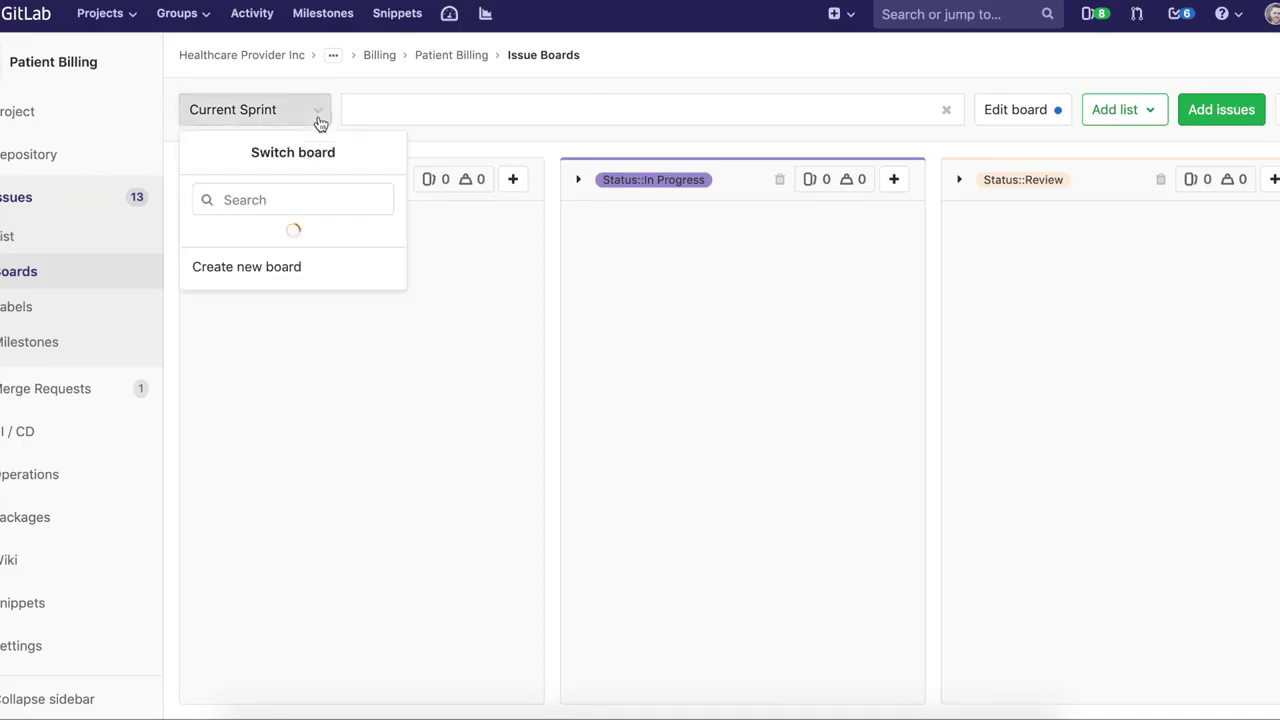
{"action": "left_click", "coordinate": [290, 266]}
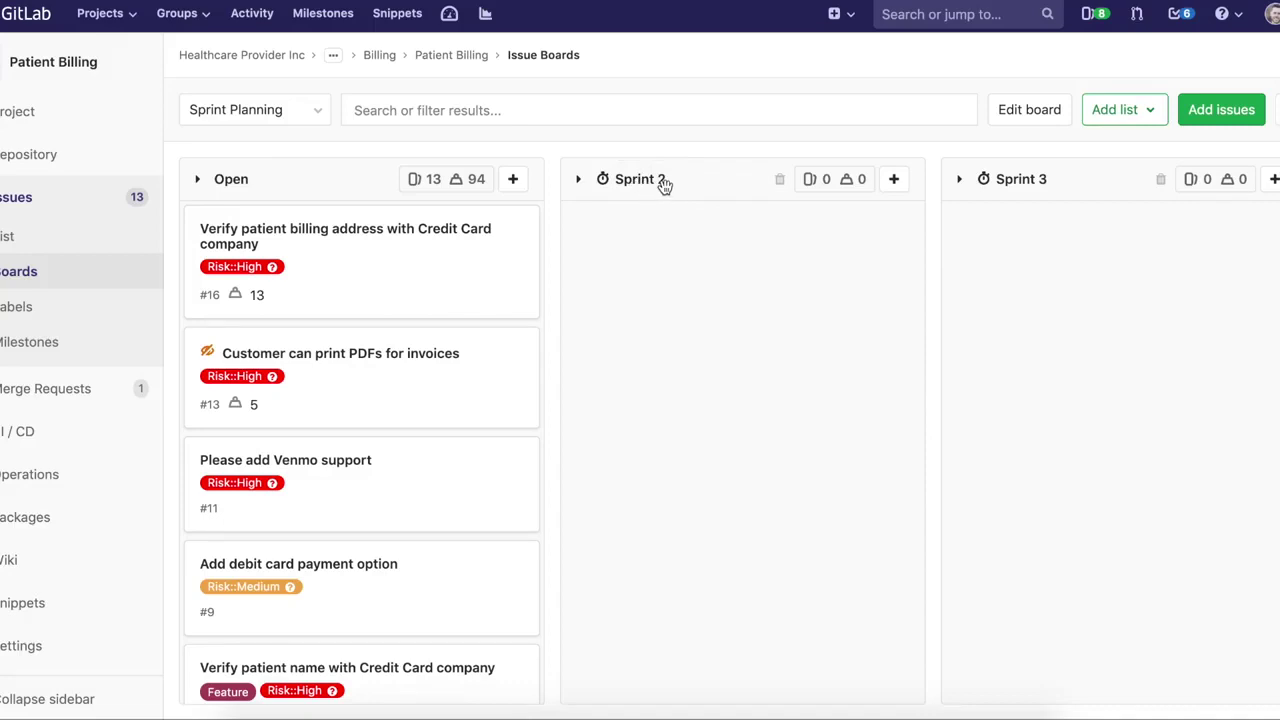
Check the project's sprint milestones, and return to the Sprint Planning board to look over its sprint lists.
{"action": "left_click", "coordinate": [125, 345]}
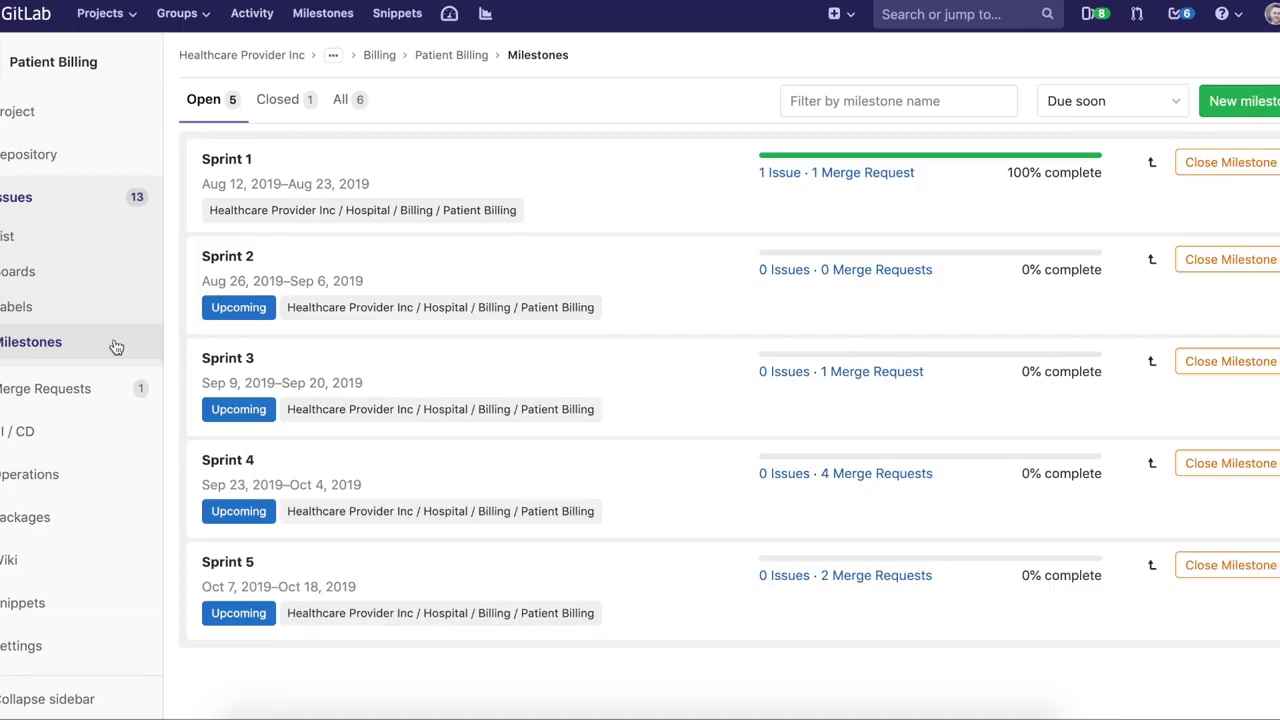
{"action": "left_click", "coordinate": [38, 285]}
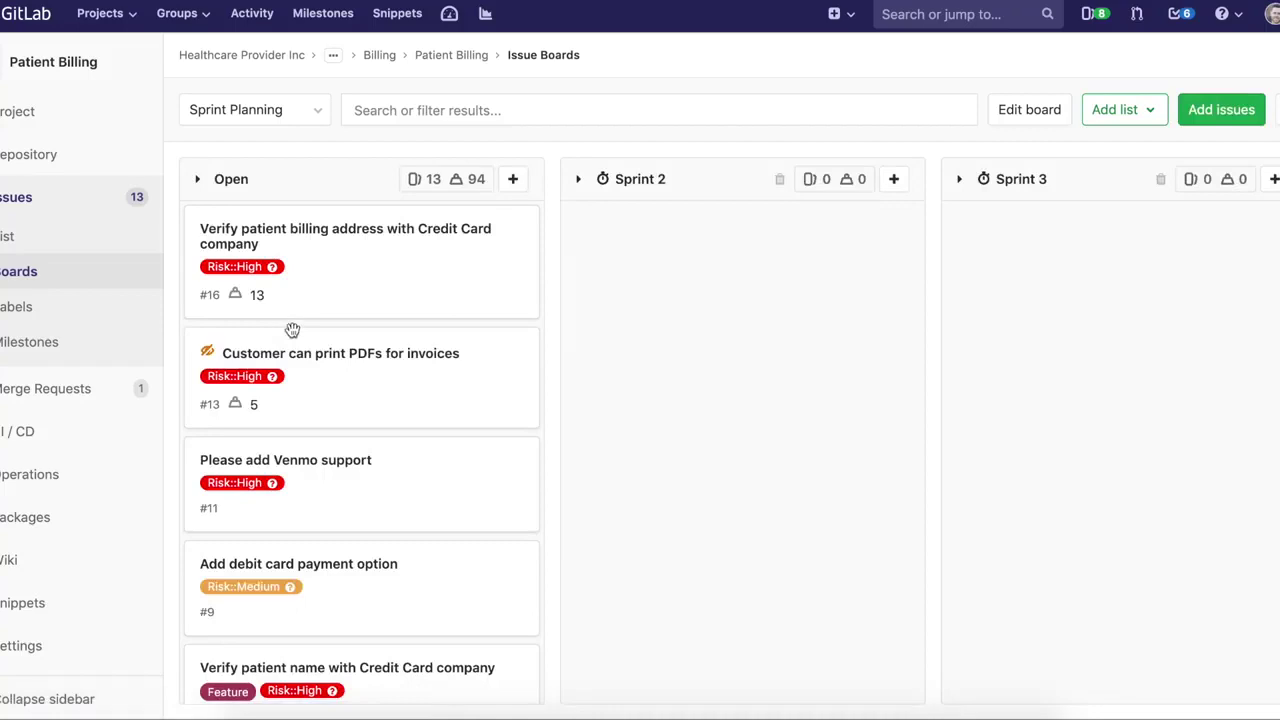
{"action": "scroll", "coordinate": [1000, 395], "scroll_direction": "right", "scroll_amount": 2}
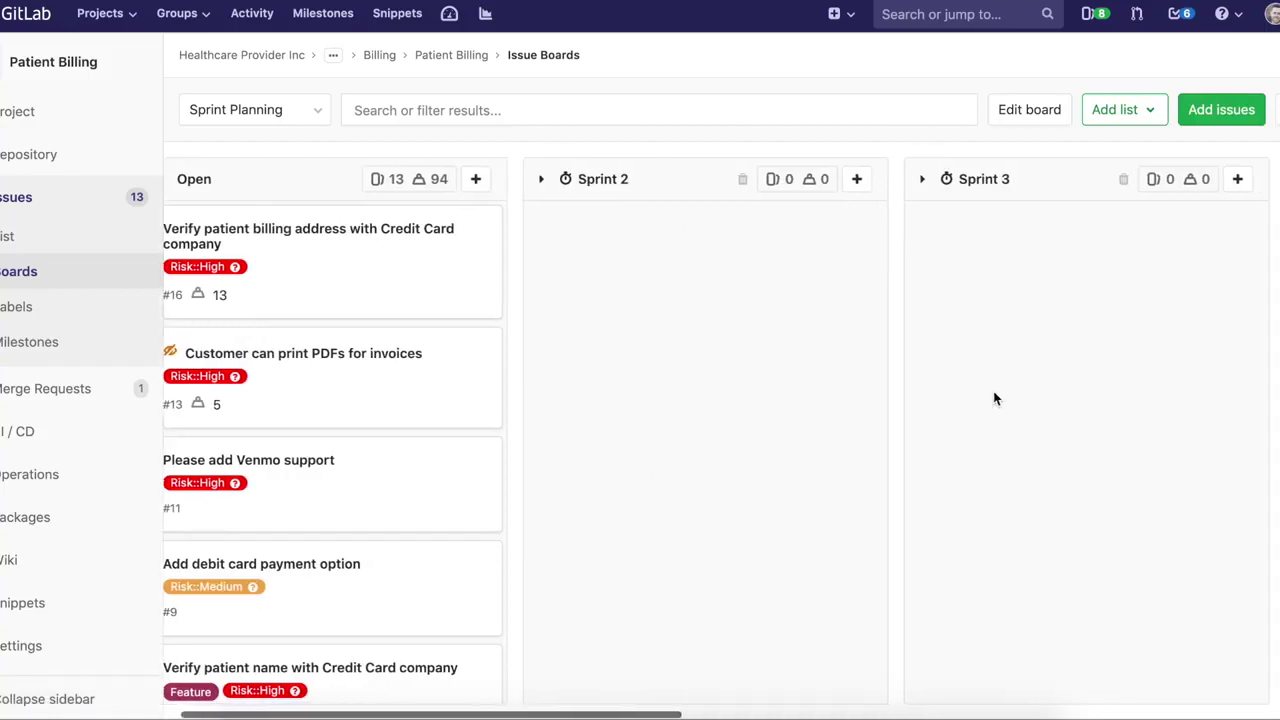
{"action": "scroll", "coordinate": [678, 361], "scroll_direction": "left", "scroll_amount": 2}
Move the four Risk::High issues (#16, #13, #11, #7) and "Add debit card payment option" from Open to the Sprint 2 list.
{"action": "left_click_drag", "start_coordinate": [341, 257], "coordinate": [706, 265]}
{"action": "left_click_drag", "start_coordinate": [455, 284], "coordinate": [787, 350]}
{"action": "left_click_drag", "start_coordinate": [437, 260], "coordinate": [784, 489]}
{"action": "left_click_drag", "start_coordinate": [503, 382], "coordinate": [831, 594]}
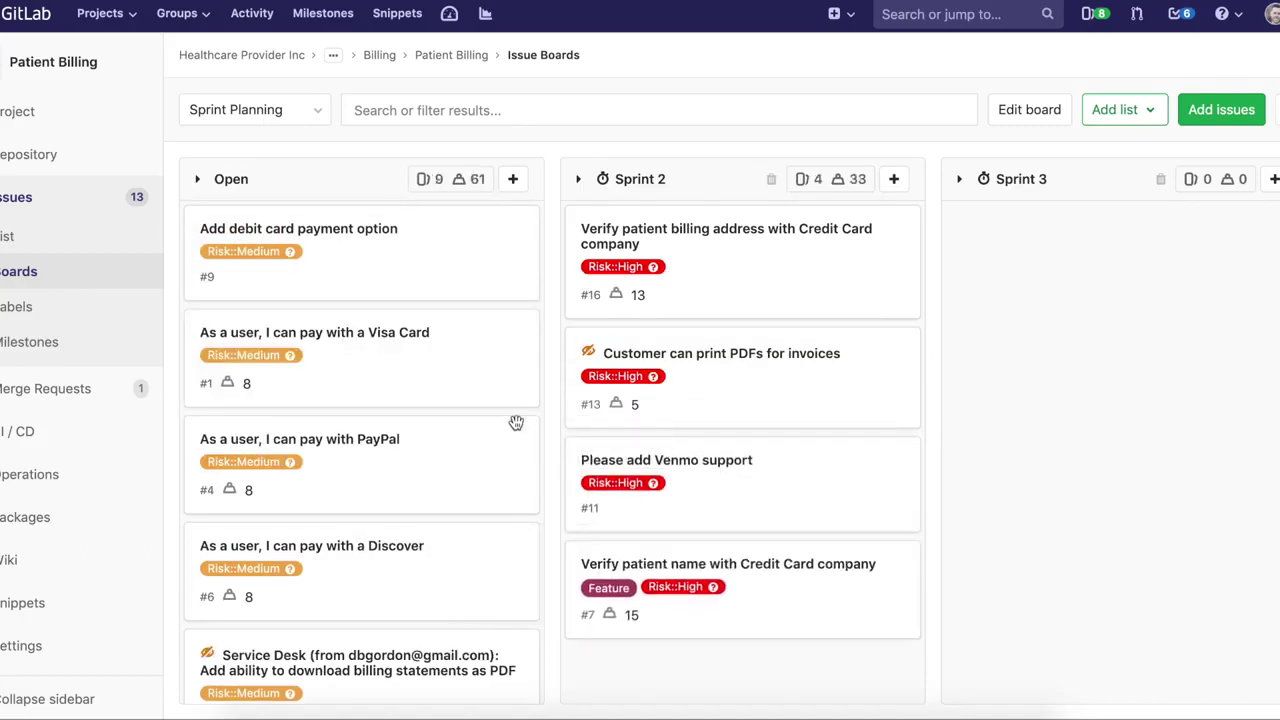
{"action": "scroll", "coordinate": [496, 417], "scroll_direction": "down", "scroll_amount": 1}
{"action": "scroll", "coordinate": [440, 368], "scroll_direction": "up", "scroll_amount": 1}
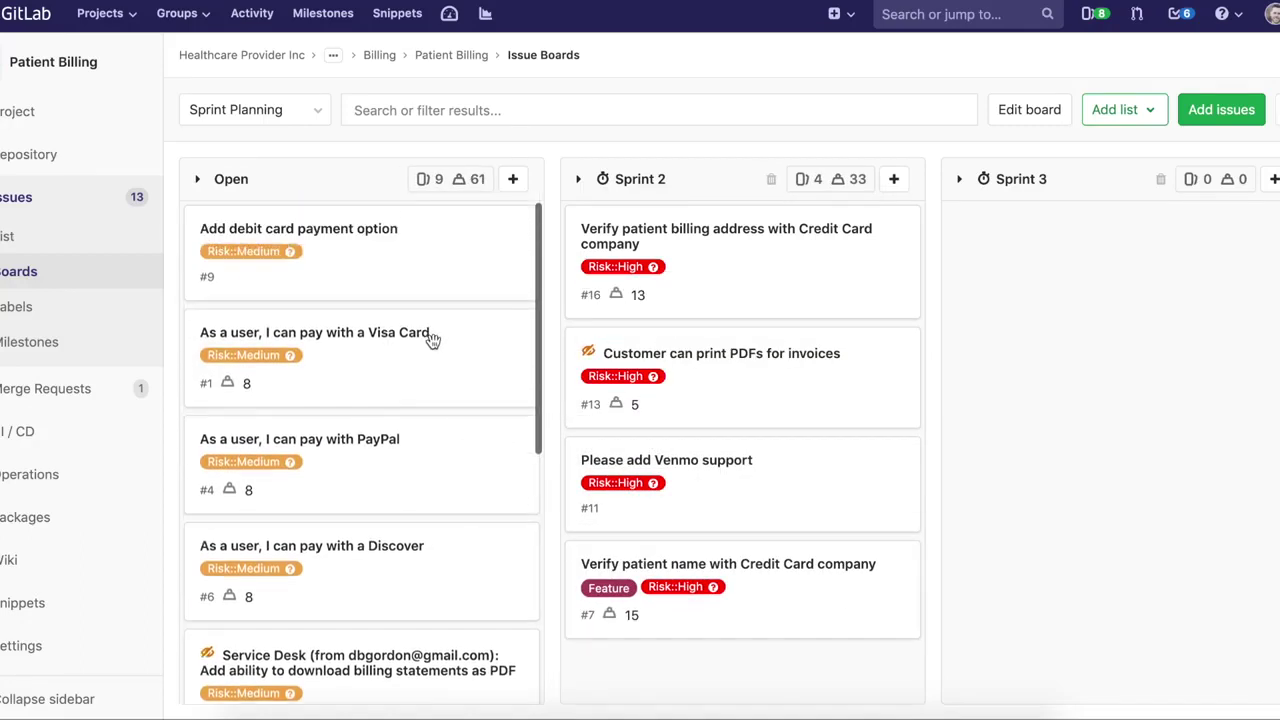
{"action": "left_click_drag", "start_coordinate": [395, 280], "coordinate": [814, 627]}
Switch from the Sprint Planning board to the Current Sprint board and check its board scope settings without changing them.
{"action": "scroll", "coordinate": [647, 442], "scroll_direction": "right", "scroll_amount": 1}
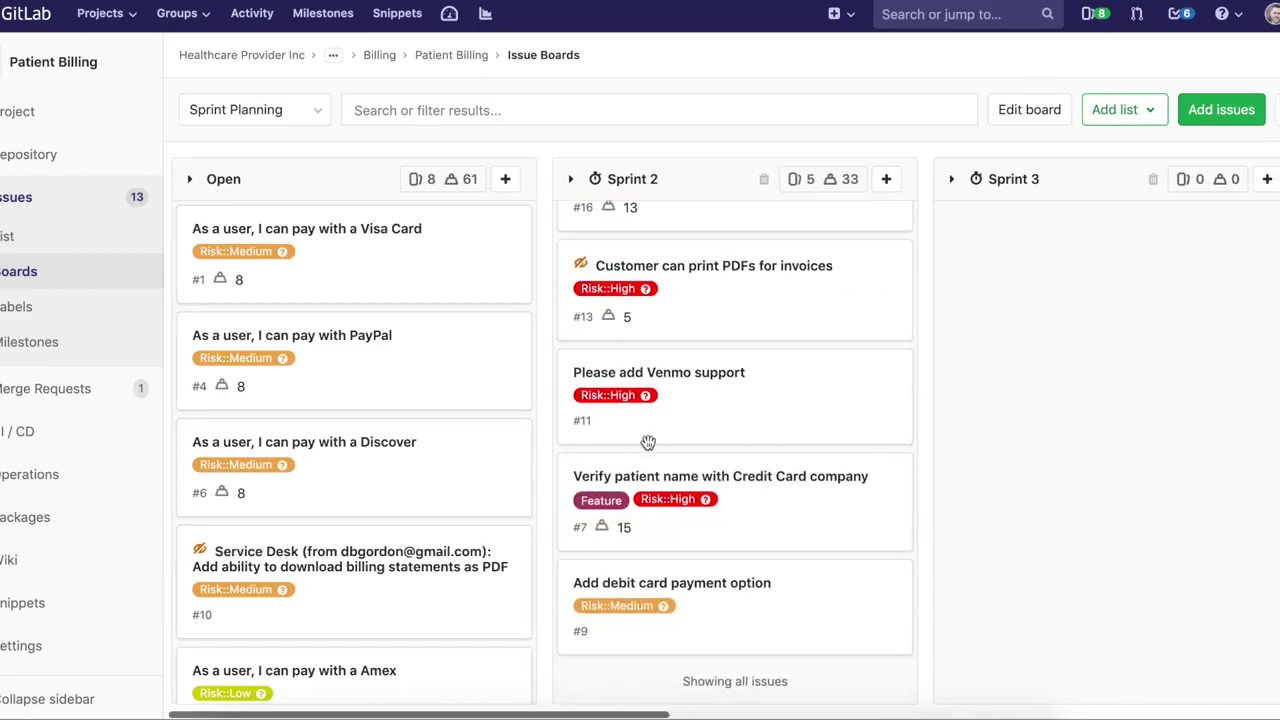
{"action": "scroll", "coordinate": [652, 443], "scroll_direction": "left", "scroll_amount": 1}
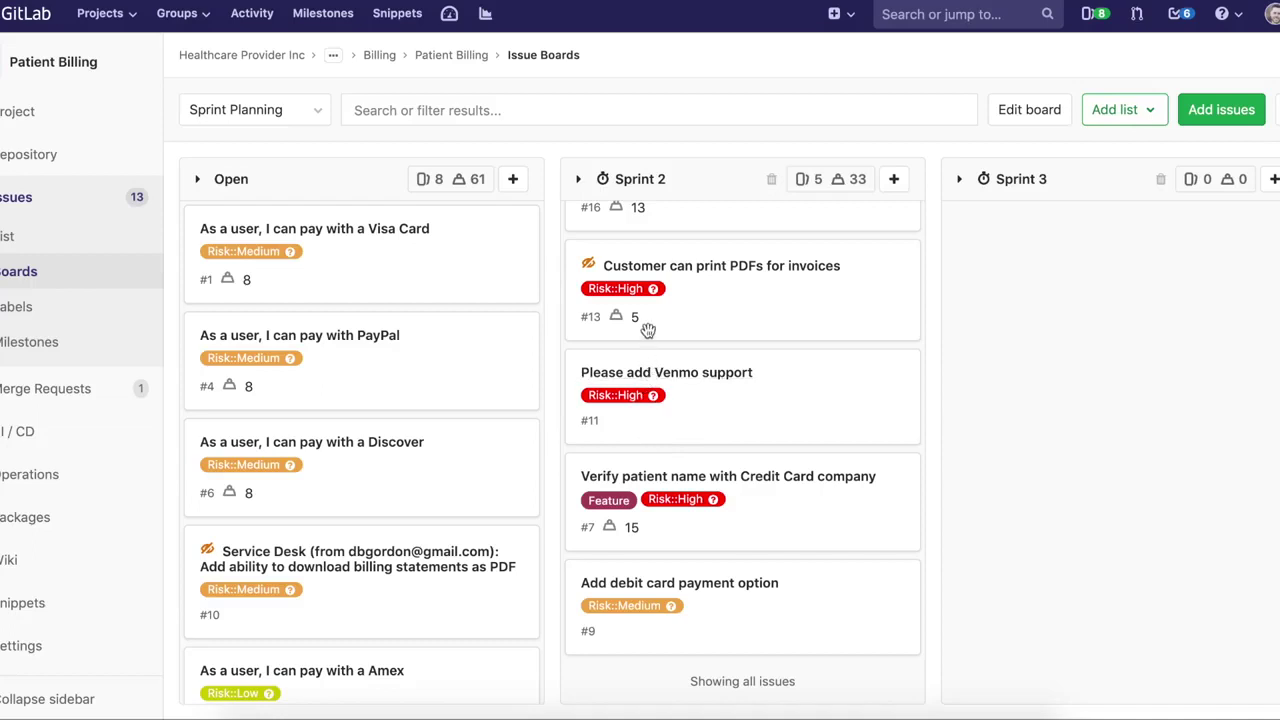
{"action": "scroll", "coordinate": [650, 332], "scroll_direction": "up", "scroll_amount": 2}
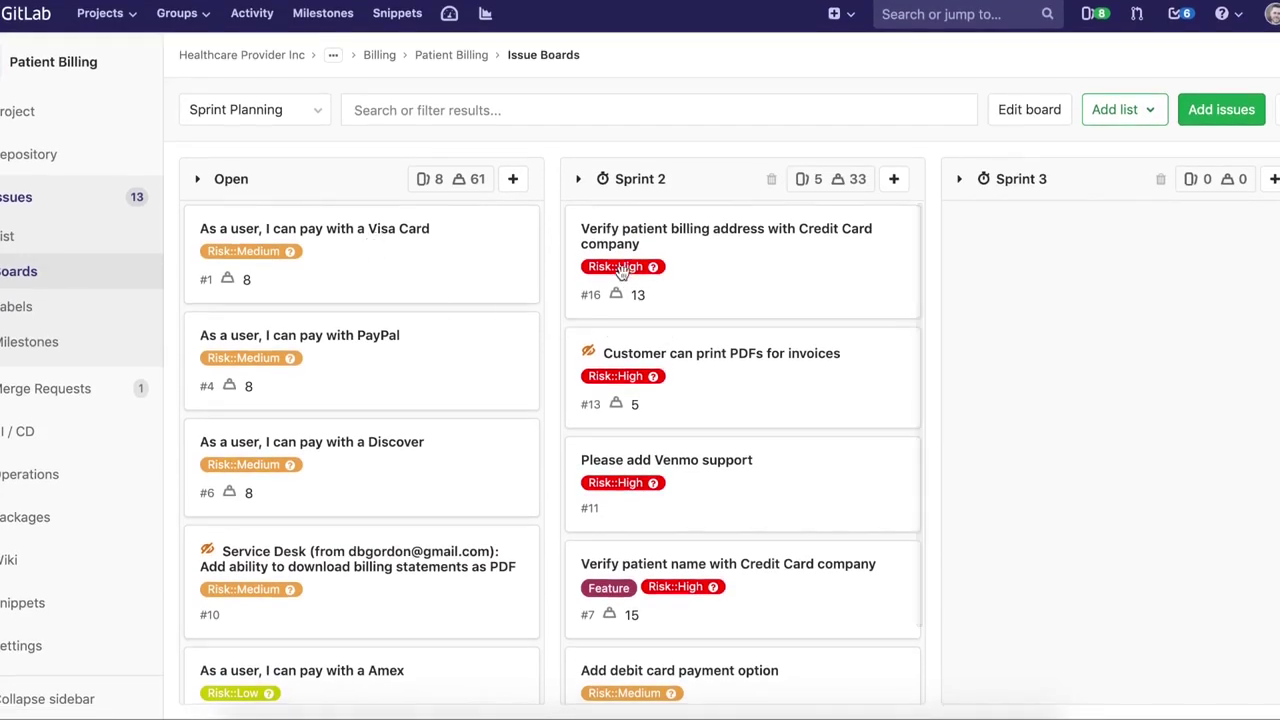
{"action": "mouse_move", "coordinate": [628, 268]}
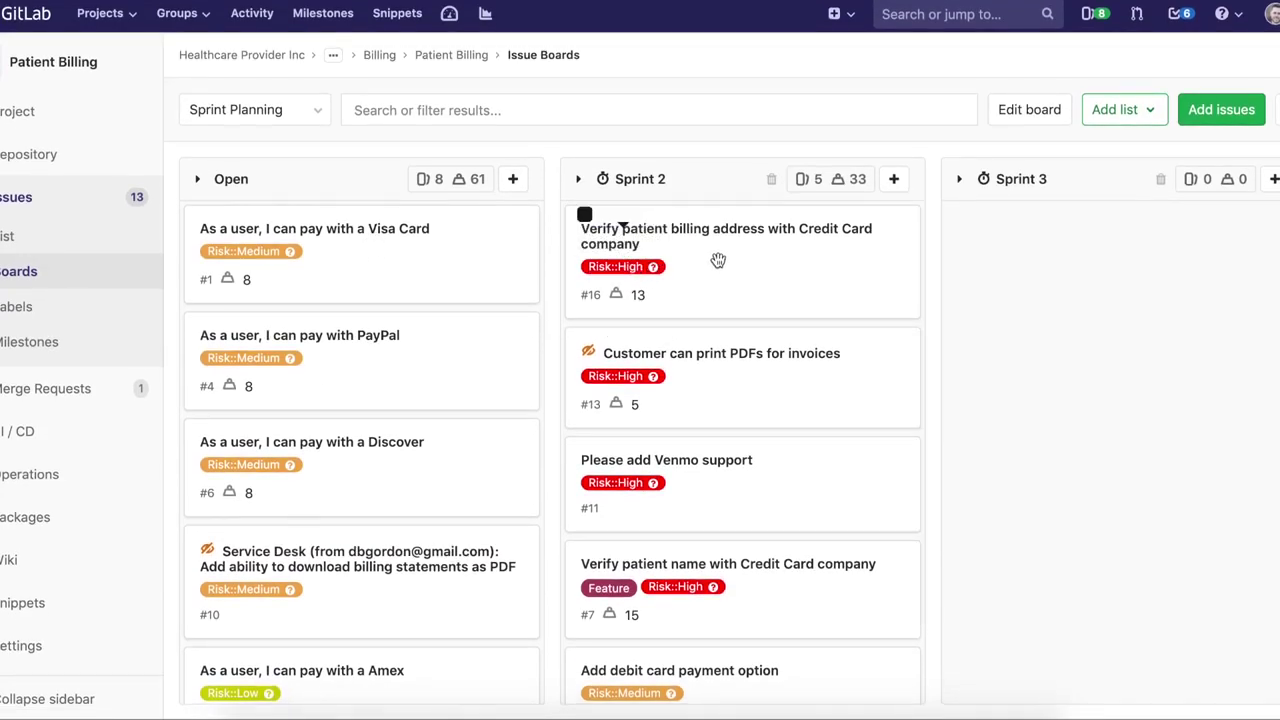
{"action": "left_click", "coordinate": [315, 118]}
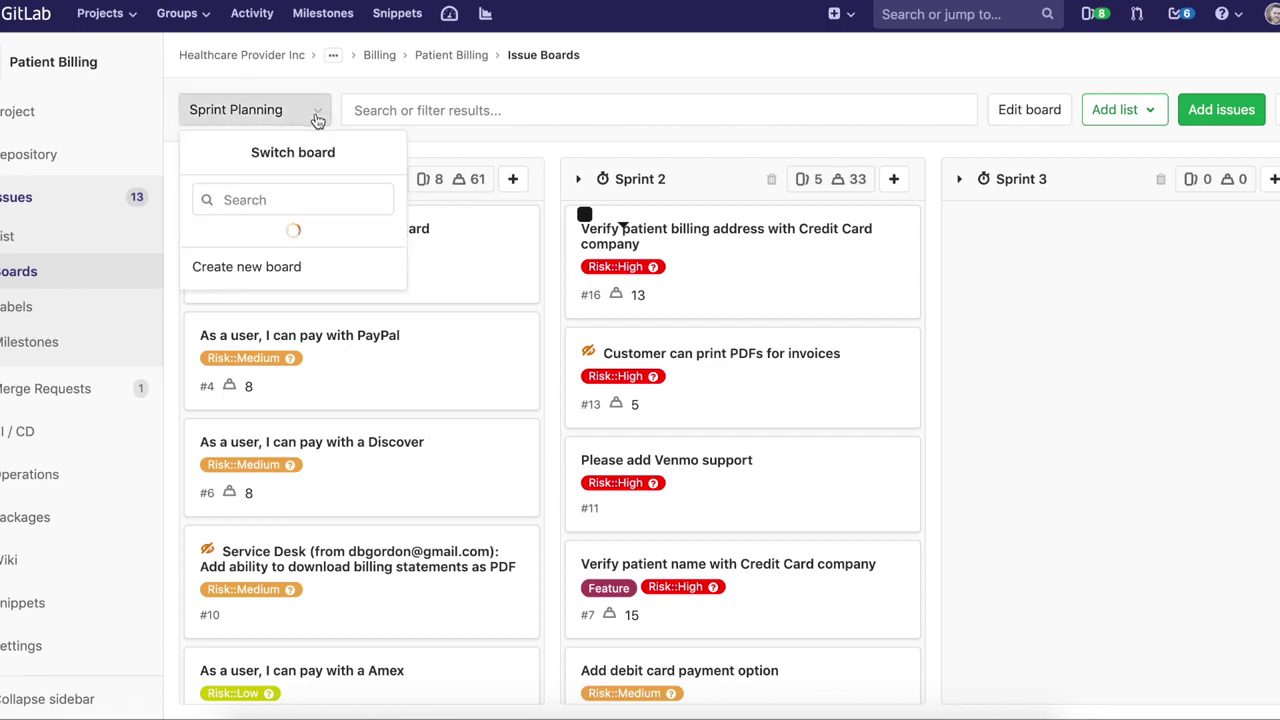
{"action": "left_click", "coordinate": [322, 242]}
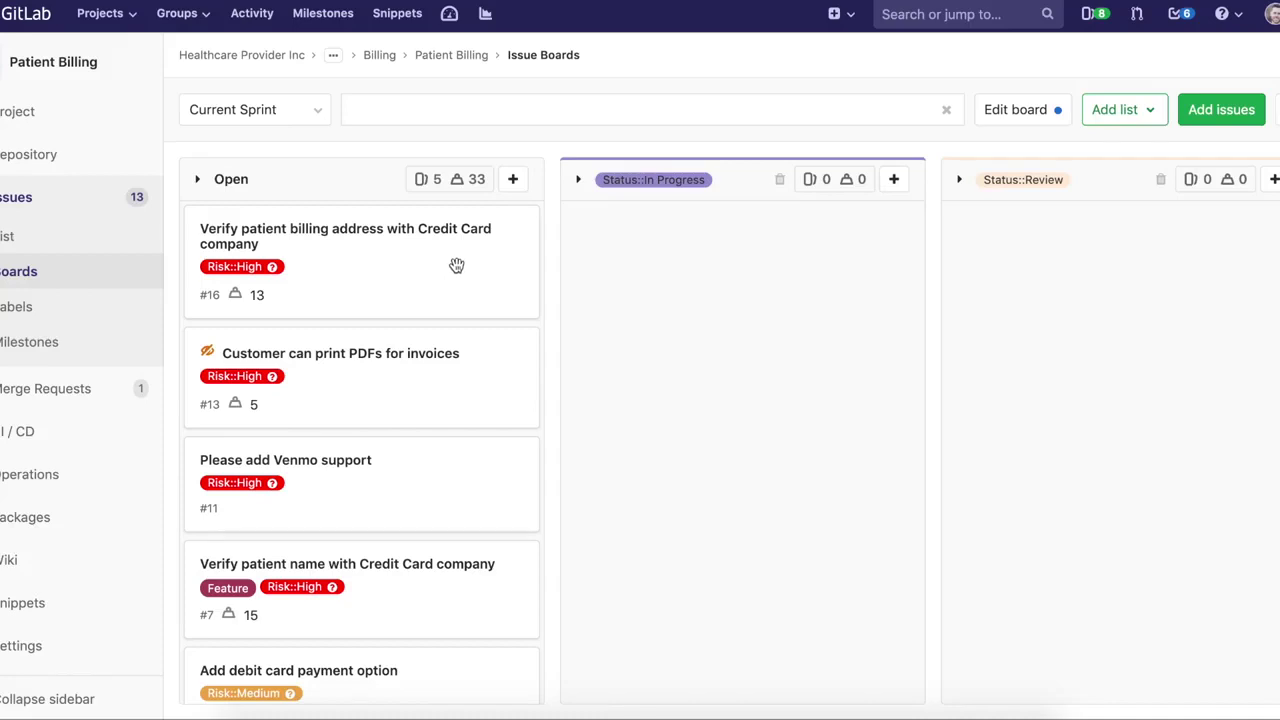
{"action": "left_click", "coordinate": [1046, 116]}
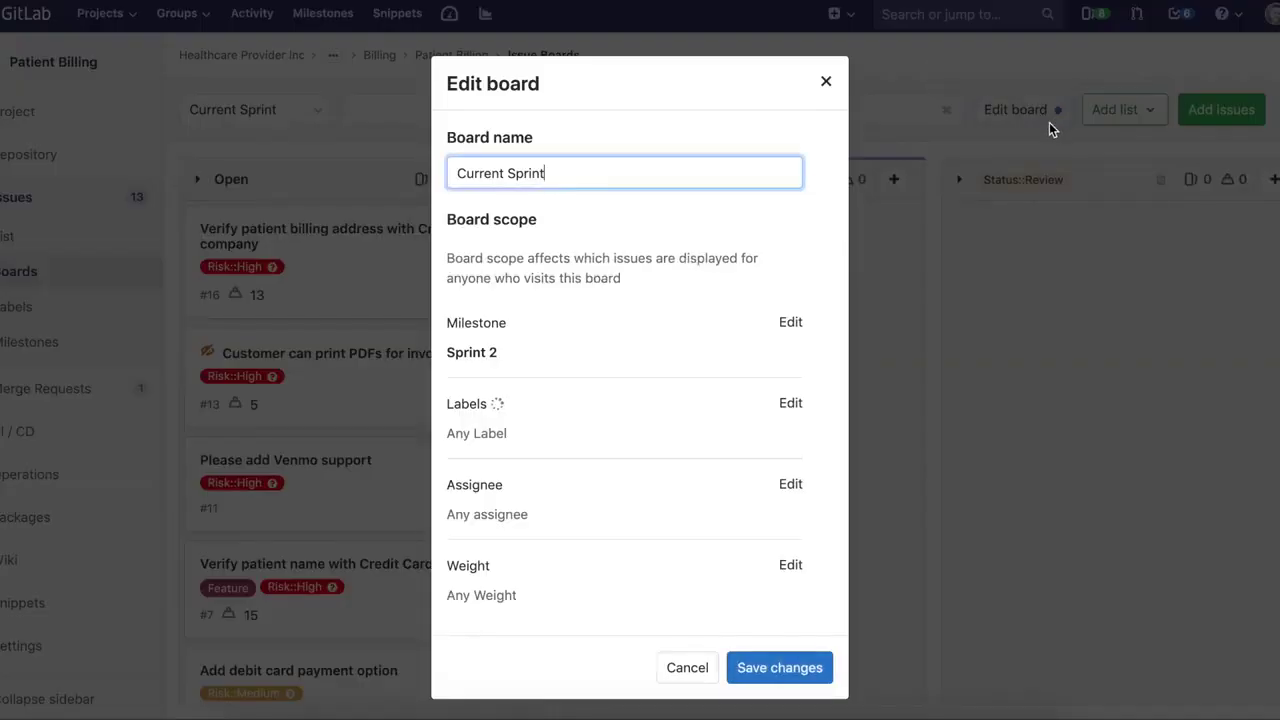
{"action": "left_click", "coordinate": [688, 667]}
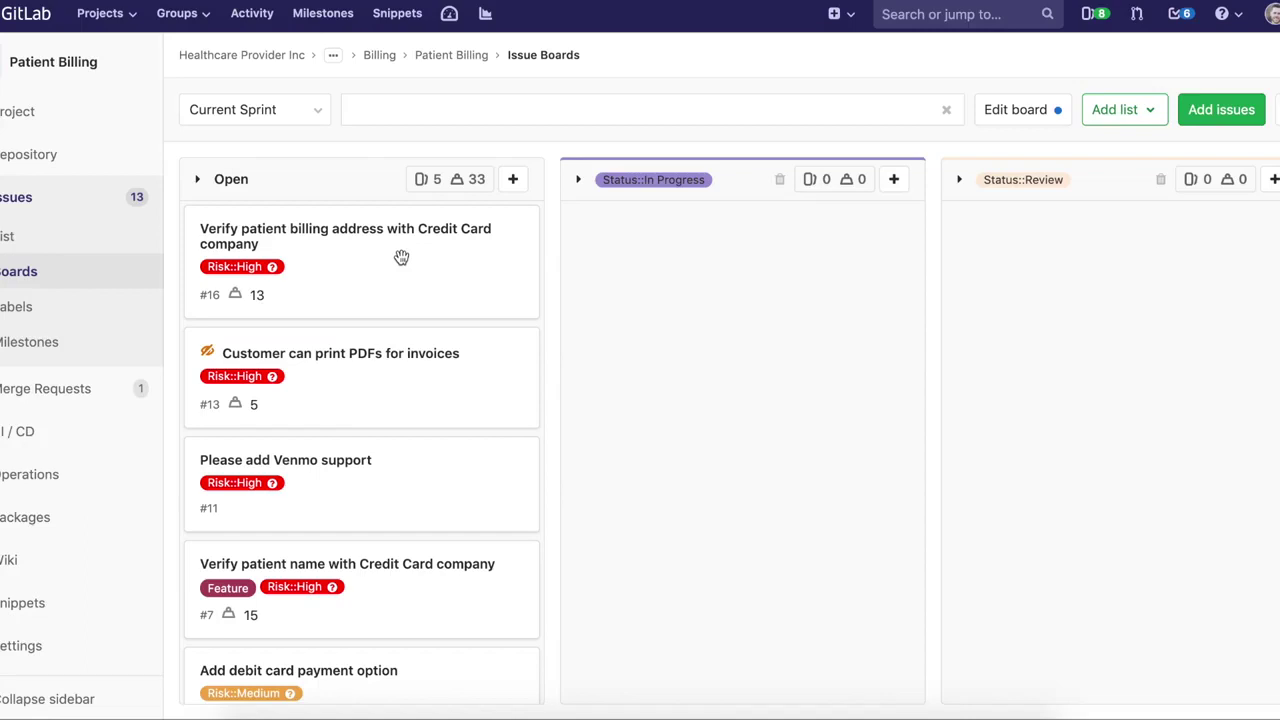
Move "Verify patient billing address with Credit Card company" (#16) from Open to Status::In Progress and assign it to the first listed team member.
{"action": "left_click_drag", "start_coordinate": [401, 258], "coordinate": [733, 262]}
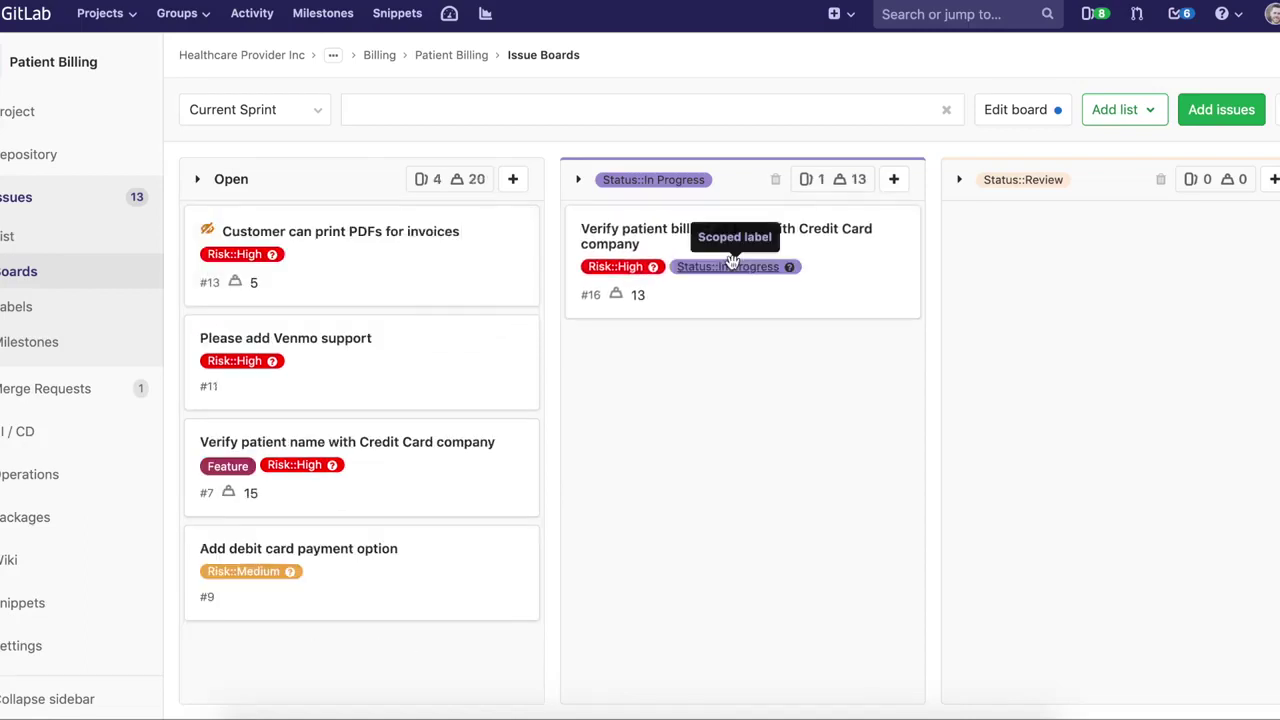
{"action": "left_click", "coordinate": [830, 263]}
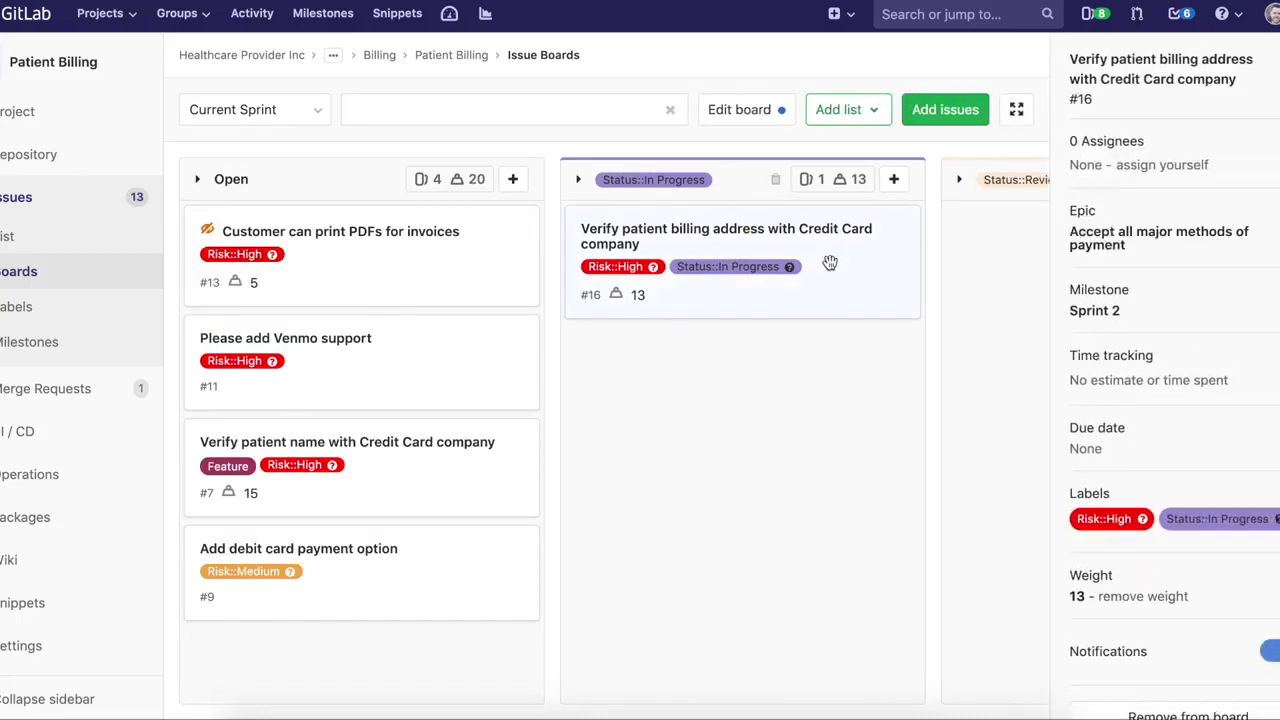
{"action": "left_click", "coordinate": [1255, 142]}
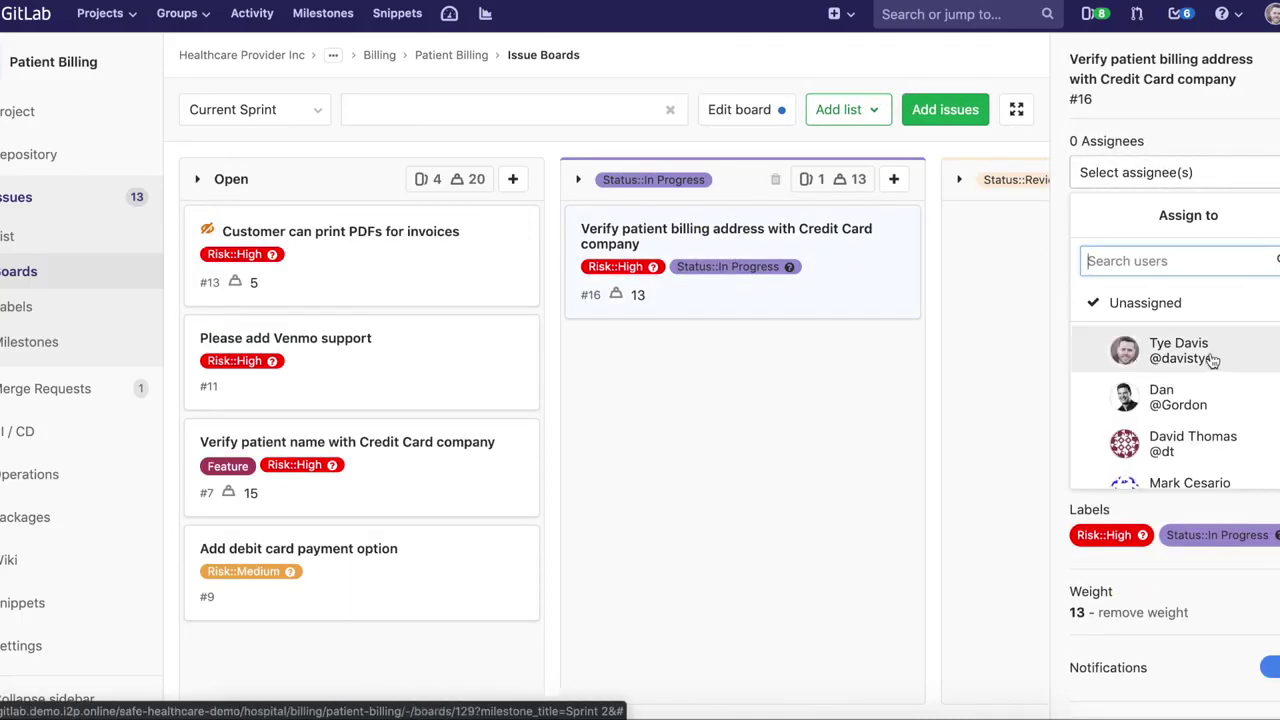
{"action": "left_click", "coordinate": [1170, 351]}
{"action": "left_click", "coordinate": [783, 336]}
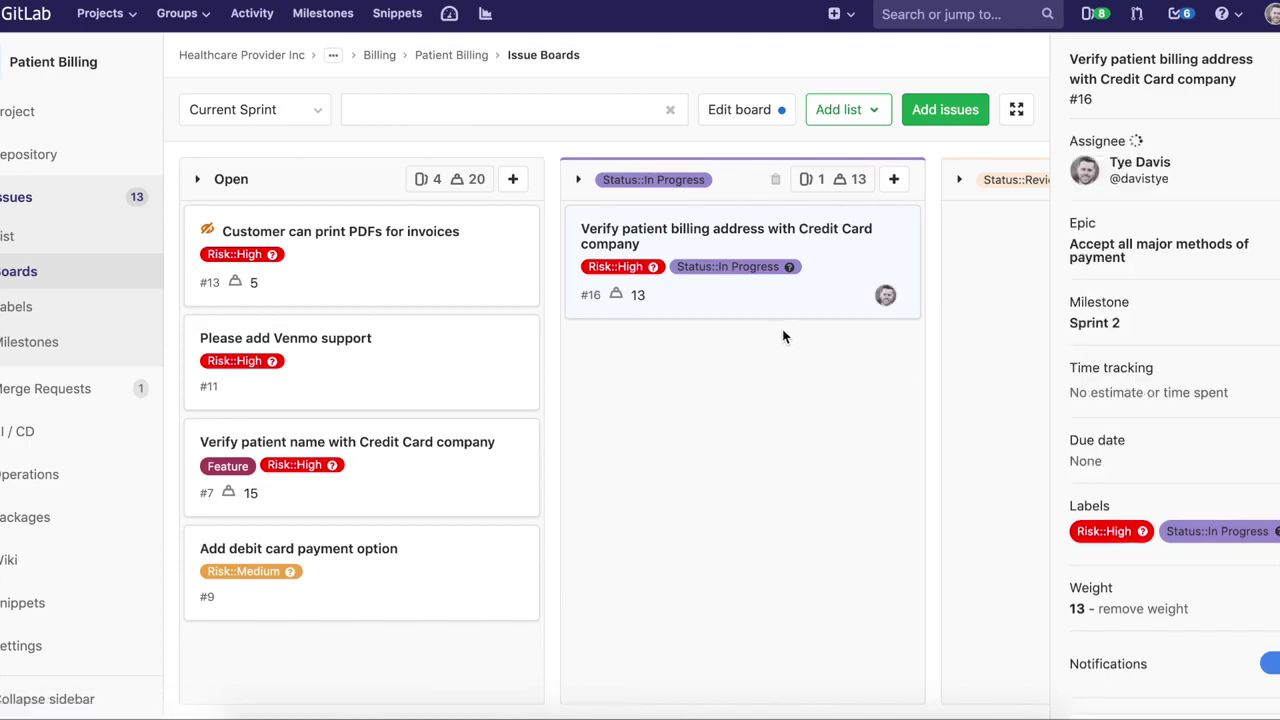
Move the remaining Risk::High issues #13, #11 and #7 from Open to the Status::In Progress list.
{"action": "left_click_drag", "start_coordinate": [520, 288], "coordinate": [770, 403]}
{"action": "left_click_drag", "start_coordinate": [500, 295], "coordinate": [900, 497]}
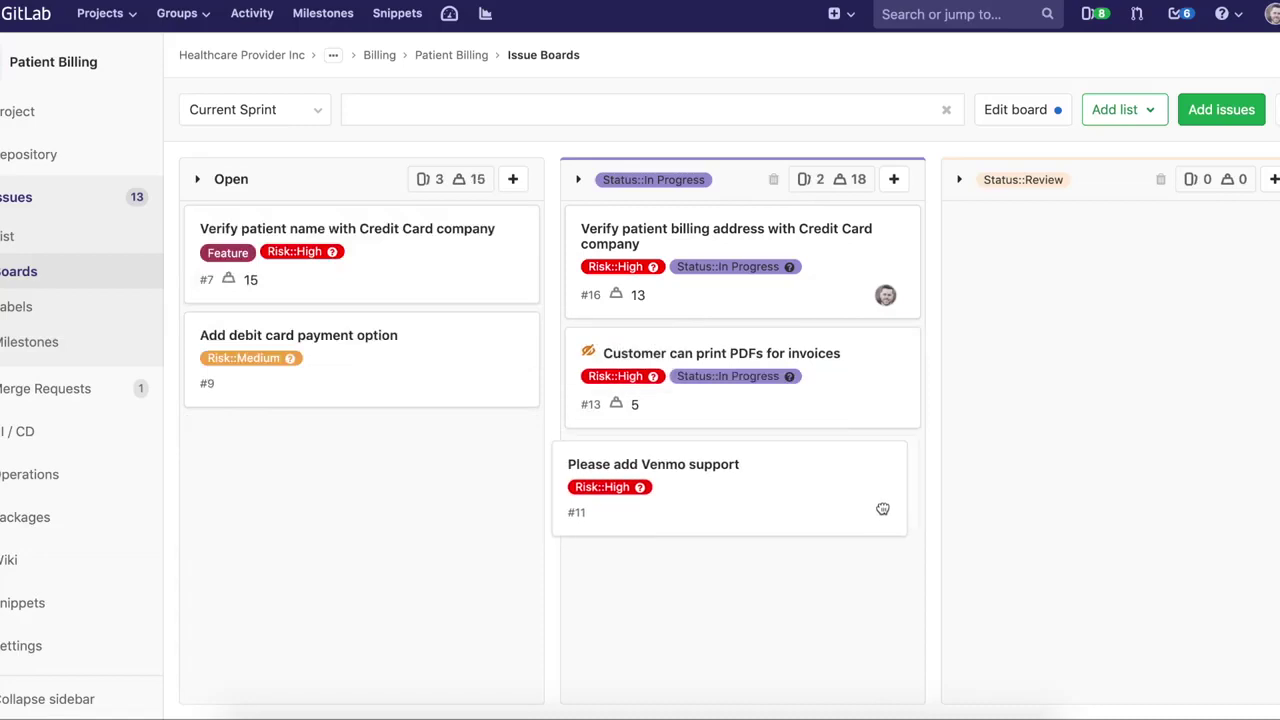
{"action": "left_click_drag", "start_coordinate": [523, 273], "coordinate": [900, 600]}
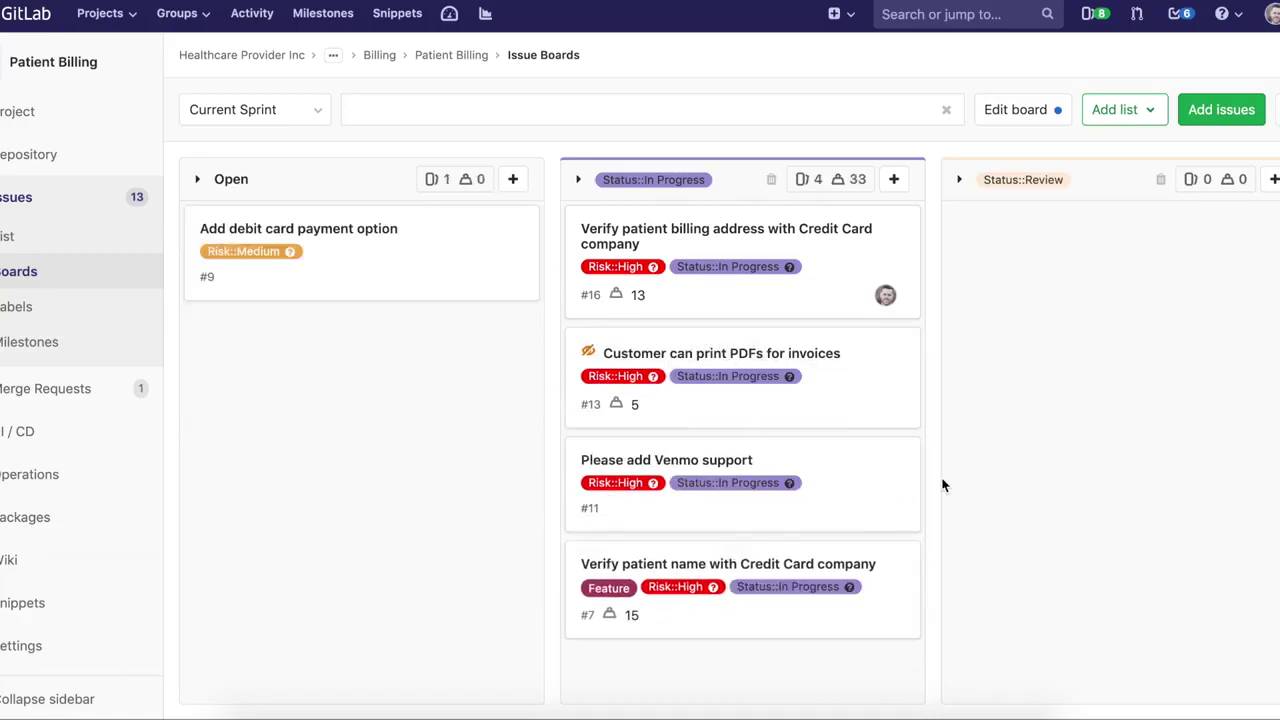
Assign in-progress issues #13, #11 and #7 to the second, third and fourth listed team members respectively.
{"action": "left_click", "coordinate": [866, 384]}
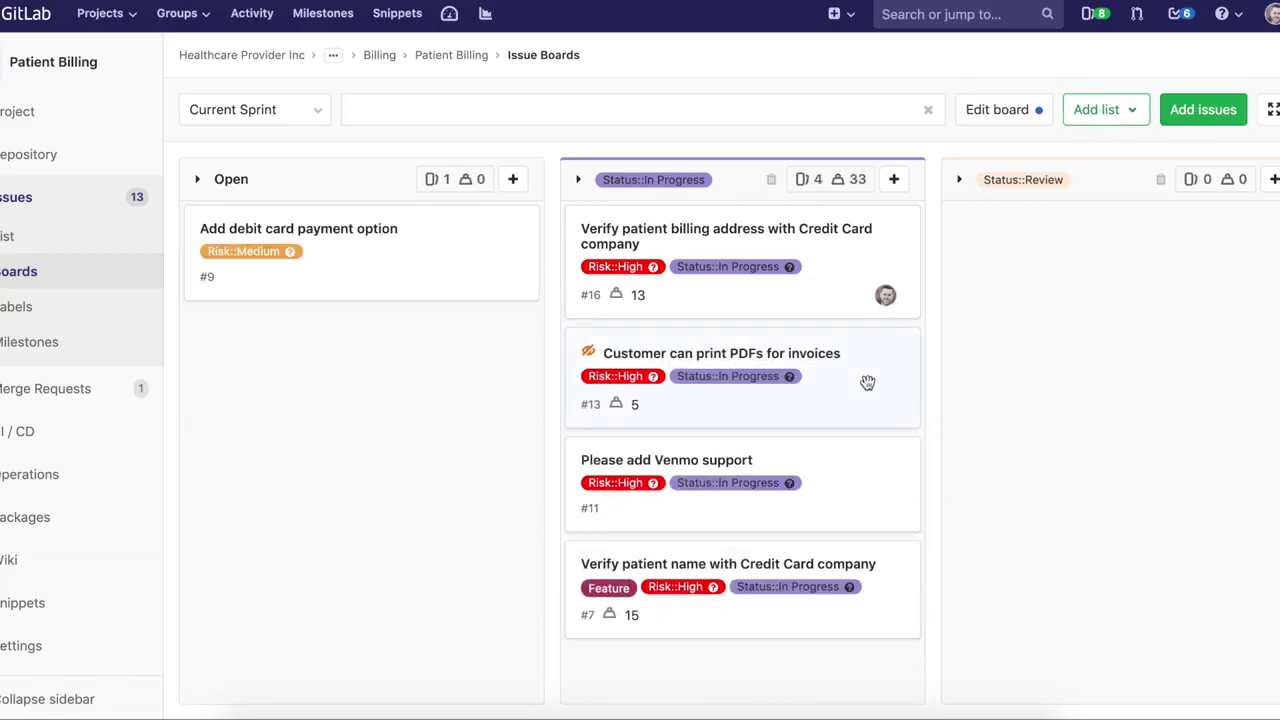
{"action": "left_click", "coordinate": [1240, 141]}
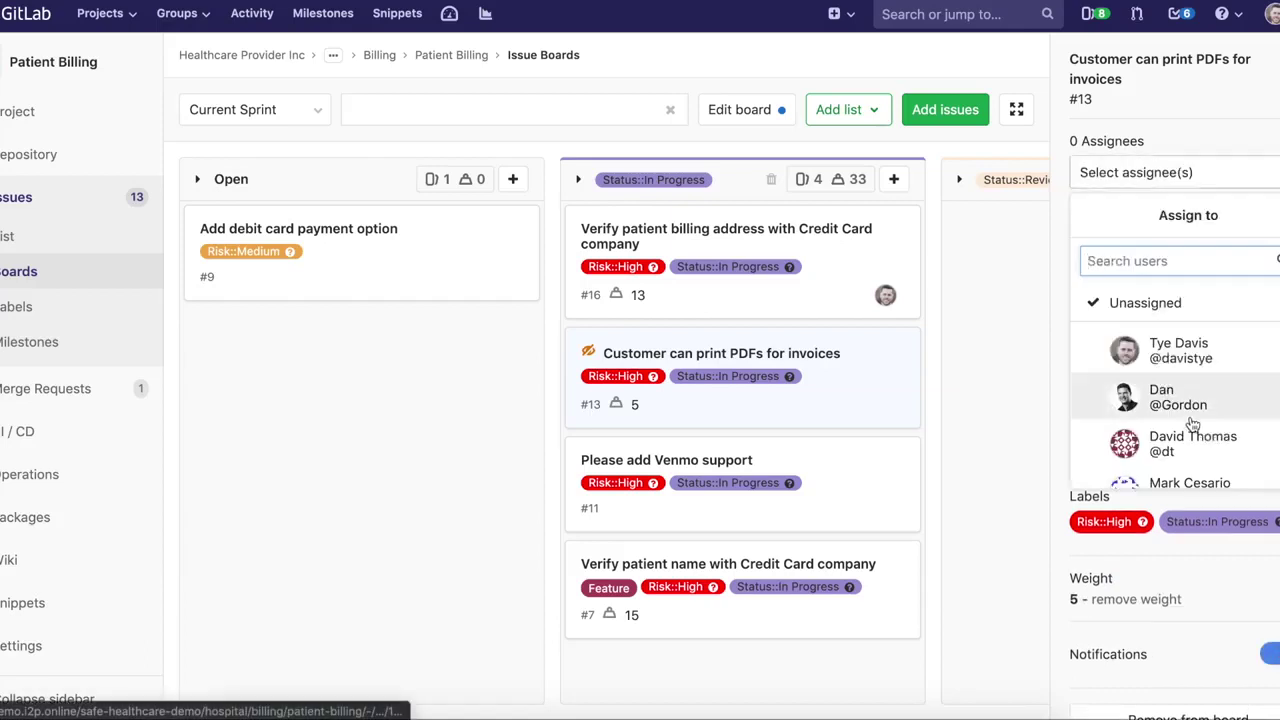
{"action": "left_click", "coordinate": [1120, 393]}
{"action": "left_click", "coordinate": [829, 485]}
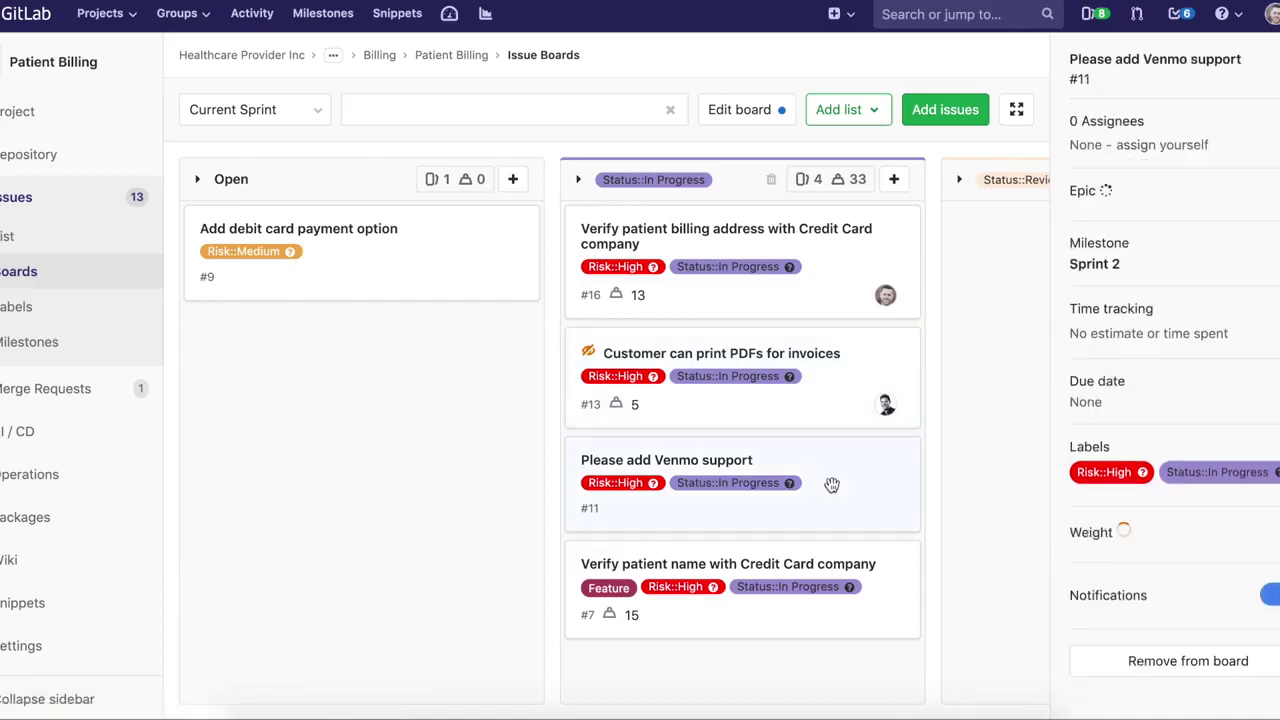
{"action": "left_click", "coordinate": [1250, 121]}
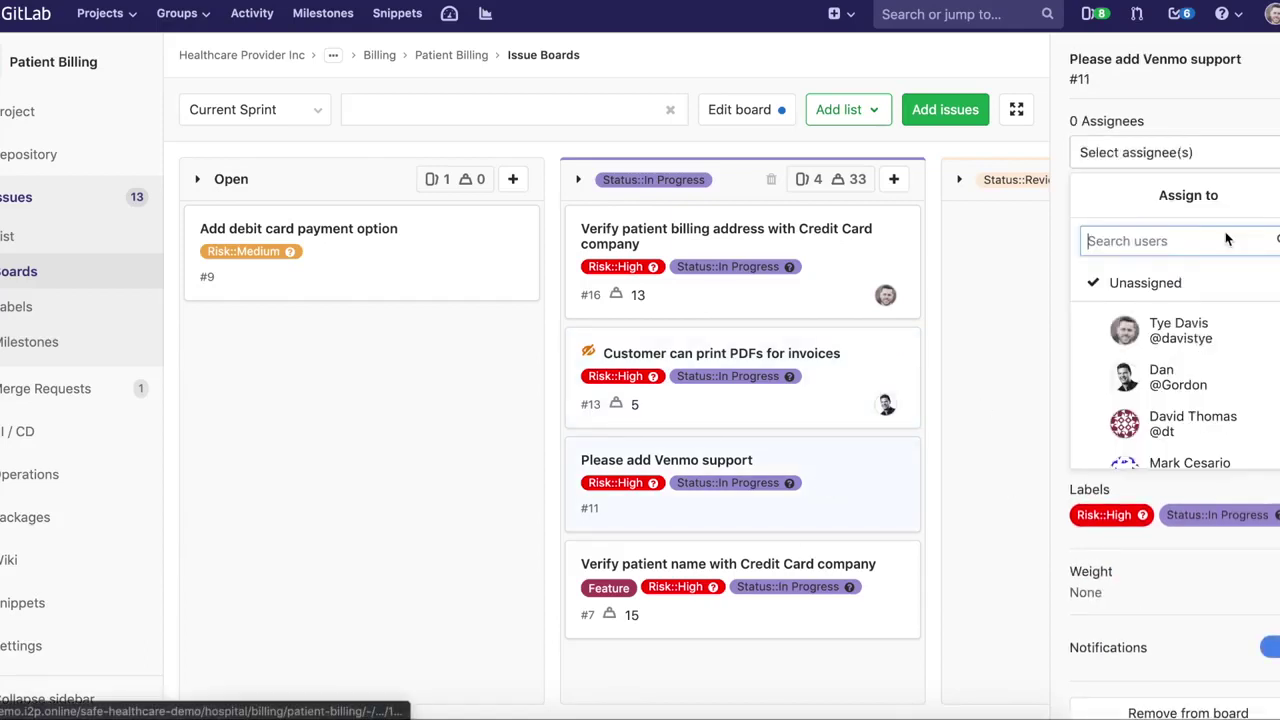
{"action": "left_click", "coordinate": [1170, 420]}
{"action": "left_click", "coordinate": [834, 619]}
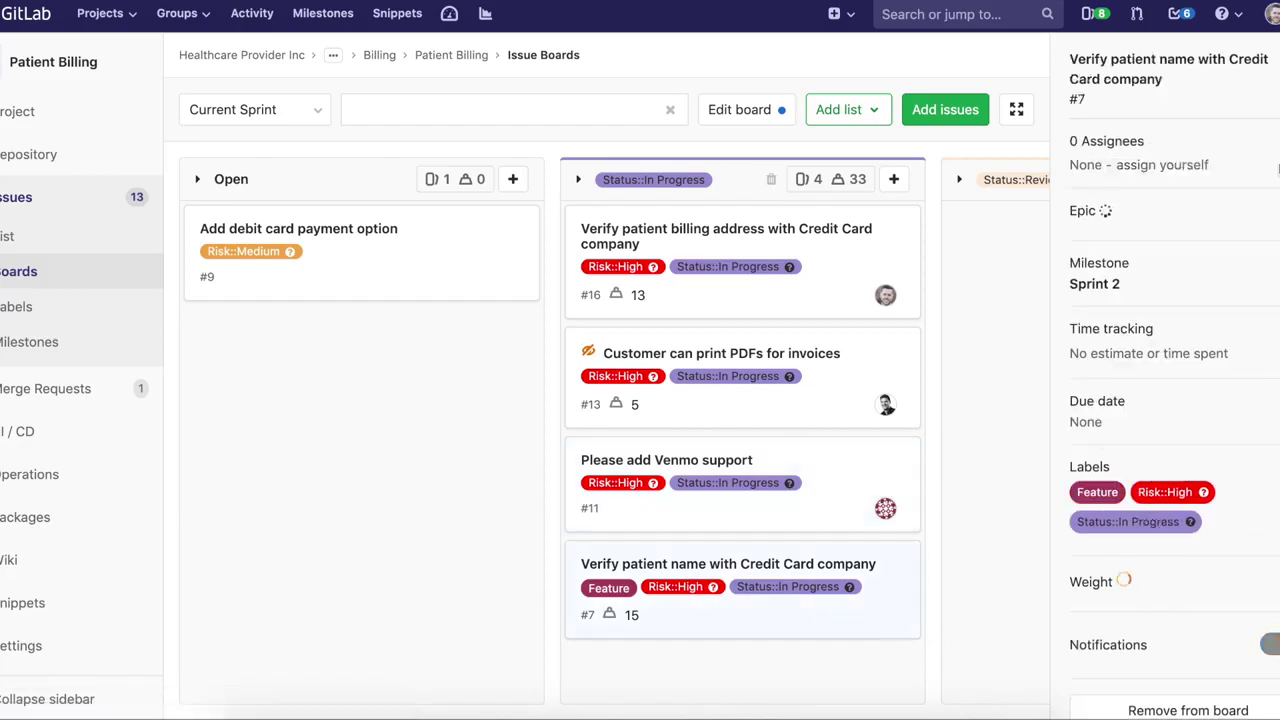
{"action": "left_click", "coordinate": [1250, 141]}
{"action": "left_click", "coordinate": [1205, 482]}
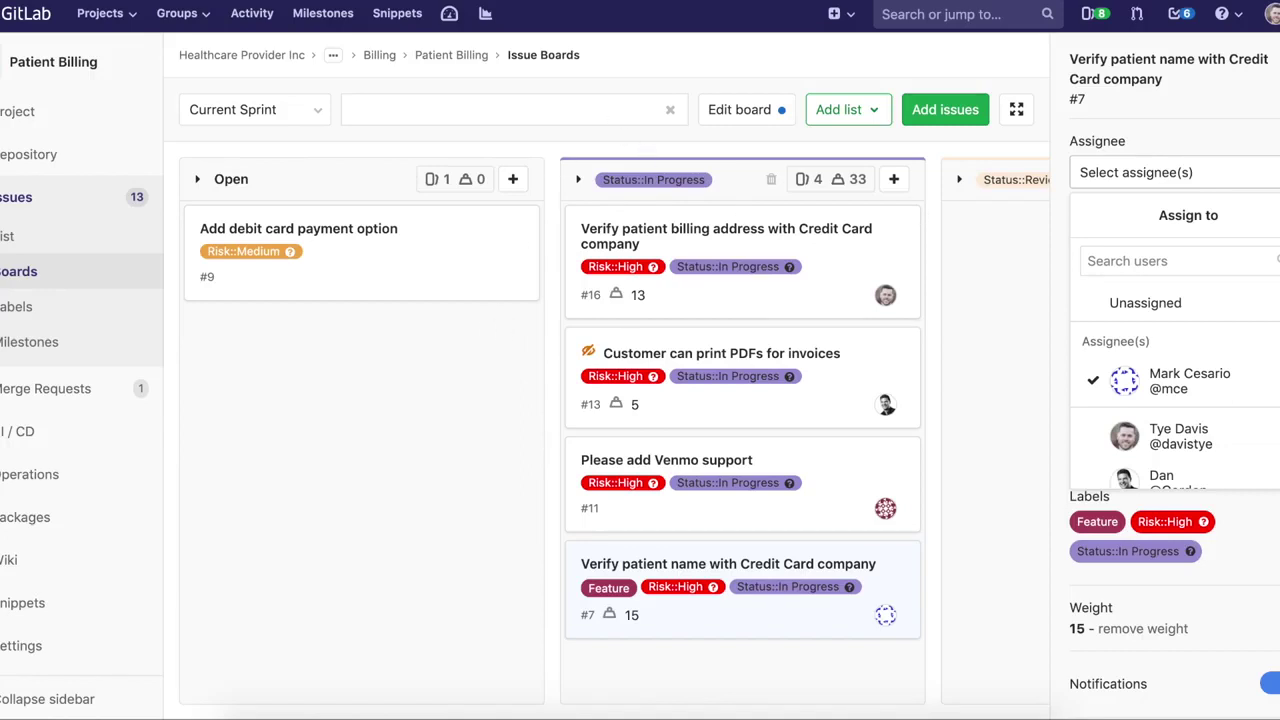
{"action": "left_click", "coordinate": [1278, 62]}
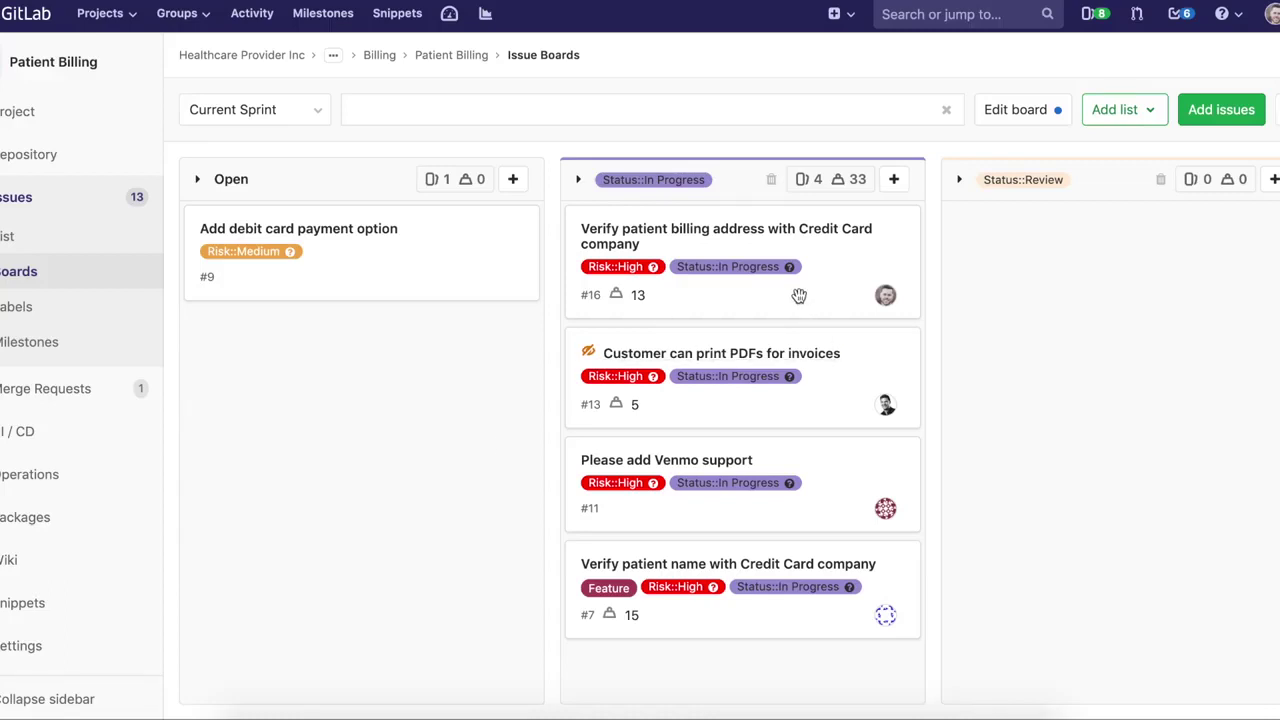
Move "Verify patient billing address with Credit Card company" (#16) from Status::In Progress to Status::Review.
{"action": "left_click_drag", "start_coordinate": [799, 295], "coordinate": [1138, 285]}
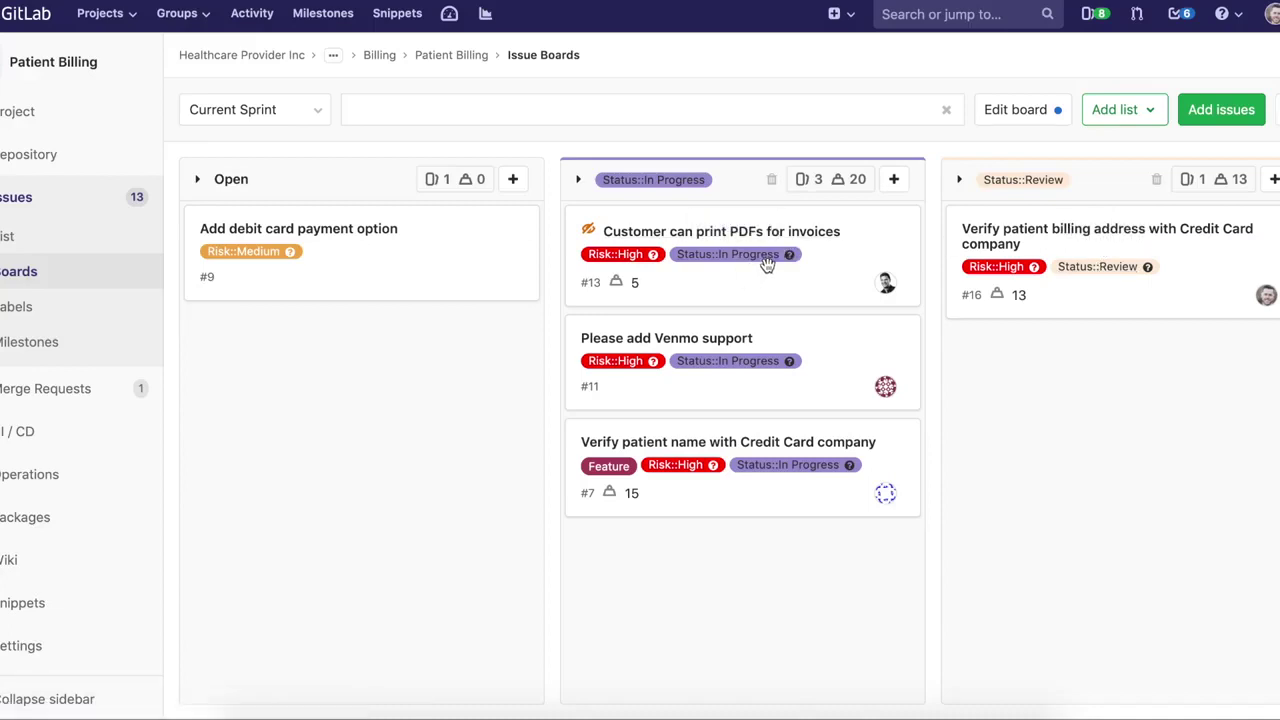
{"action": "scroll", "coordinate": [767, 262], "scroll_direction": "right", "scroll_amount": 1}
{"action": "scroll", "coordinate": [765, 264], "scroll_direction": "left", "scroll_amount": 1}
Switch to the Team Board and look over the issues listed under each team member.
{"action": "left_click", "coordinate": [322, 115]}
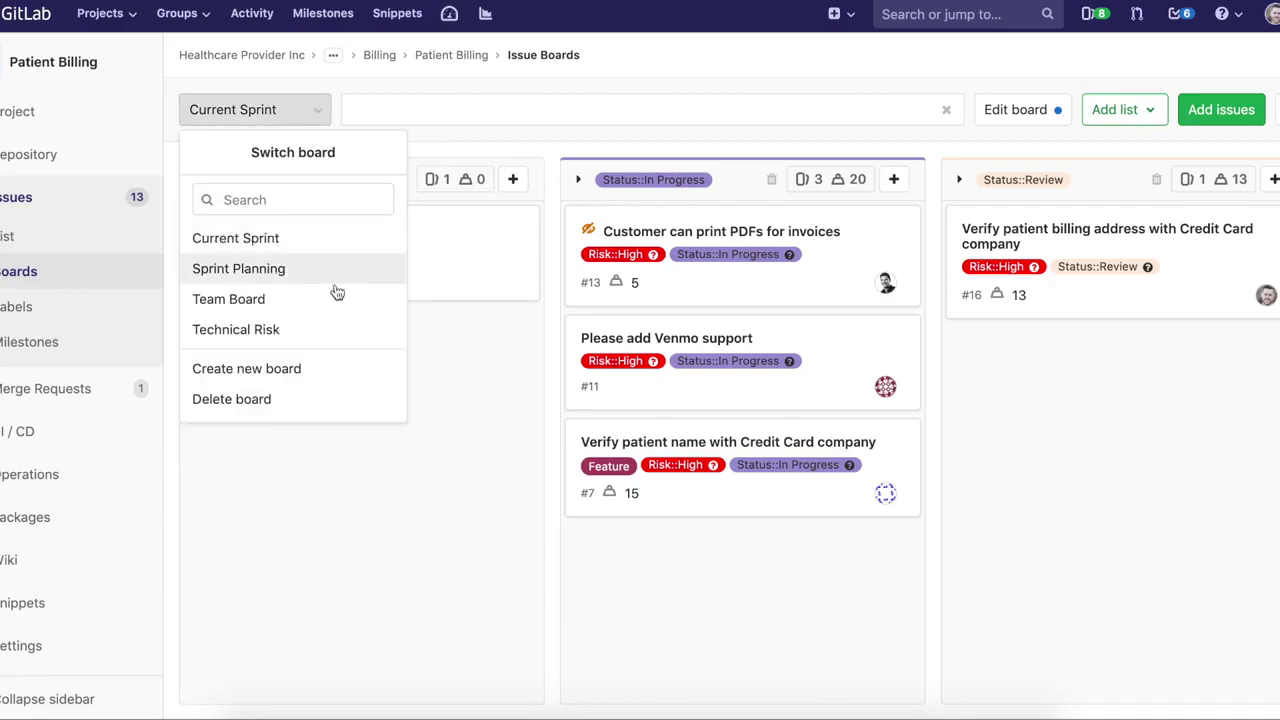
{"action": "left_click", "coordinate": [249, 300]}
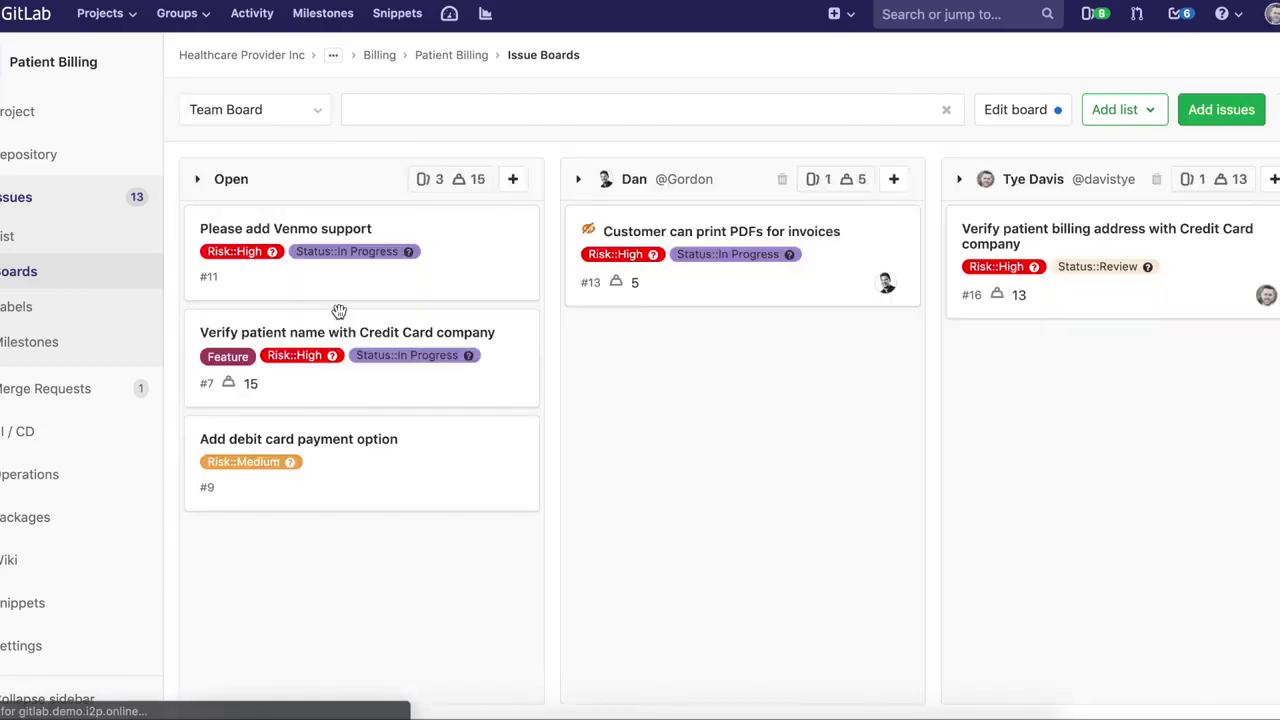
{"action": "scroll", "coordinate": [369, 314], "scroll_direction": "right", "scroll_amount": 5}
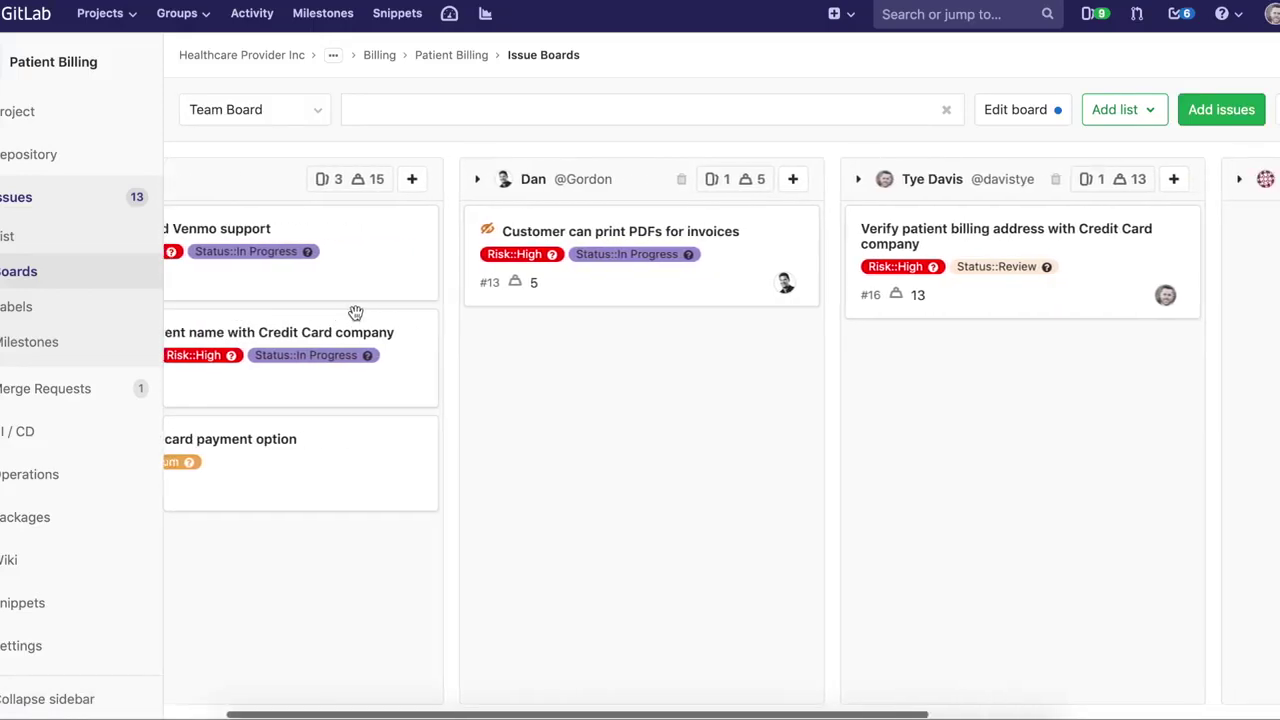
{"action": "scroll", "coordinate": [356, 313], "scroll_direction": "right", "scroll_amount": 3}
{"action": "scroll", "coordinate": [356, 313], "scroll_direction": "left", "scroll_amount": 10}
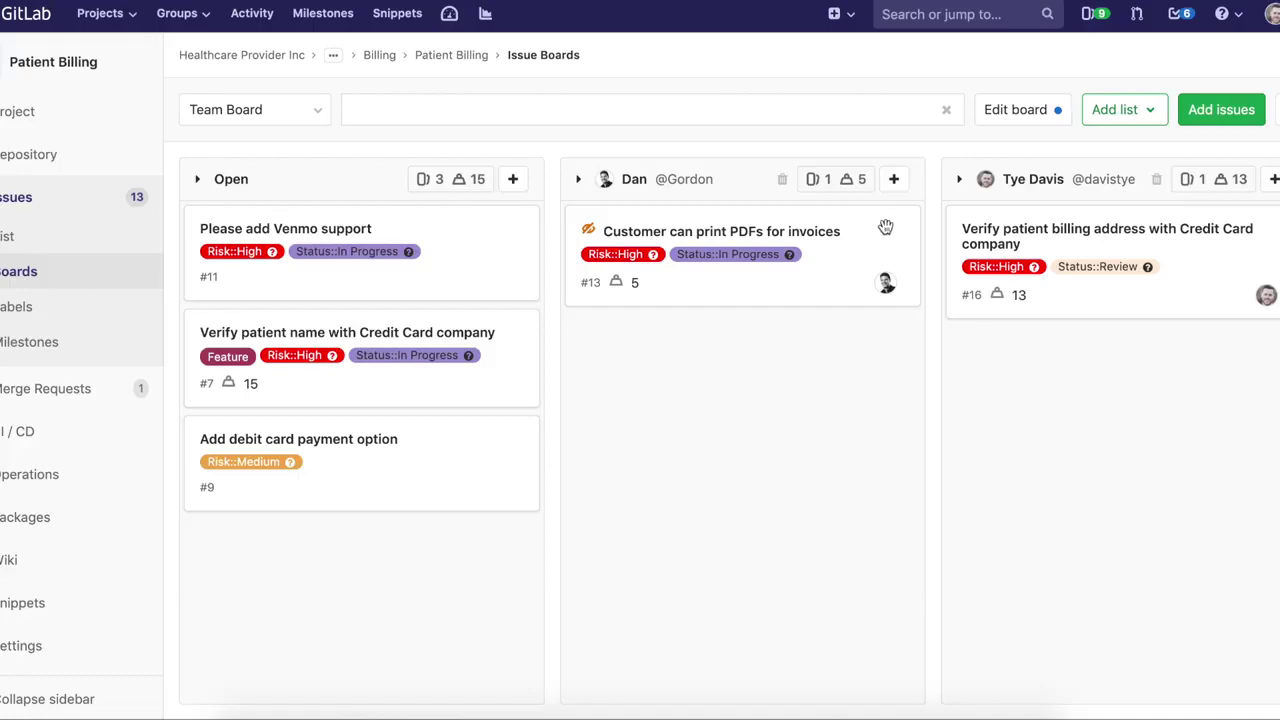
Open issue #16 from the Team Board and review its assignee, epic, milestone, time tracking, due date and labels.
{"action": "left_click", "coordinate": [998, 240]}
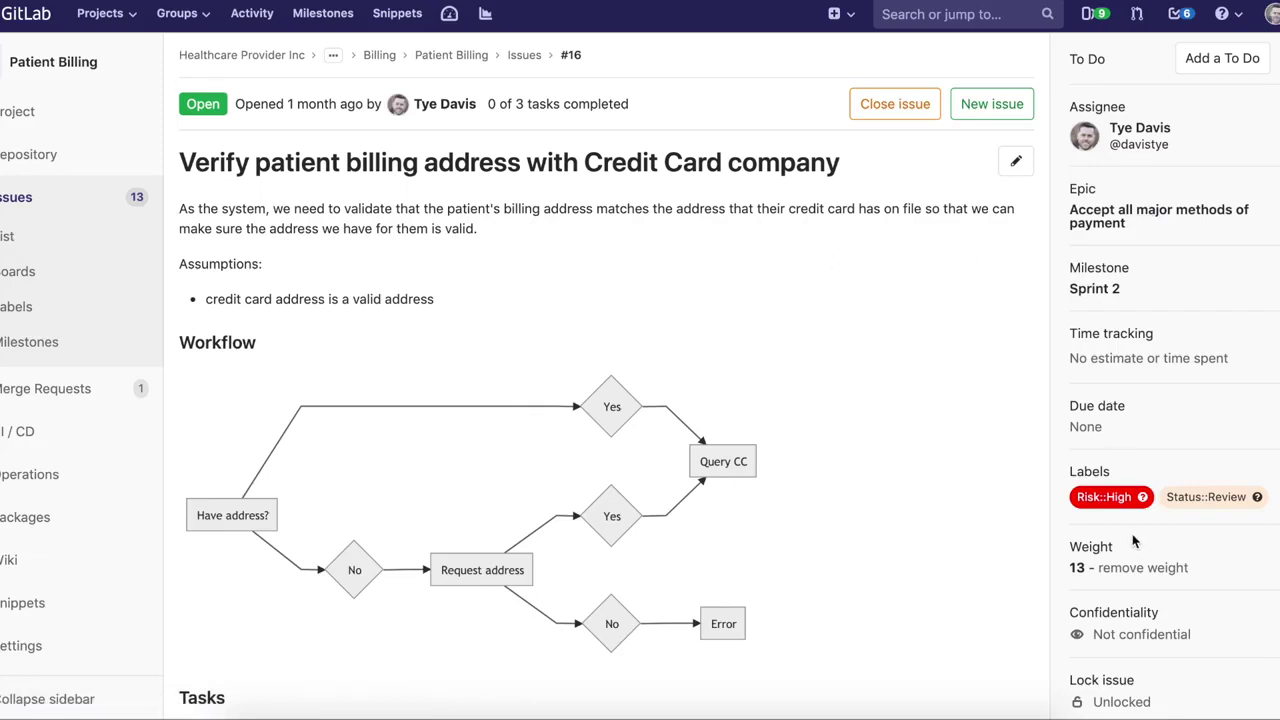
{"action": "scroll", "coordinate": [1112, 257], "scroll_direction": "down", "scroll_amount": 1}
{"action": "scroll", "coordinate": [1145, 300], "scroll_direction": "down", "scroll_amount": 1}
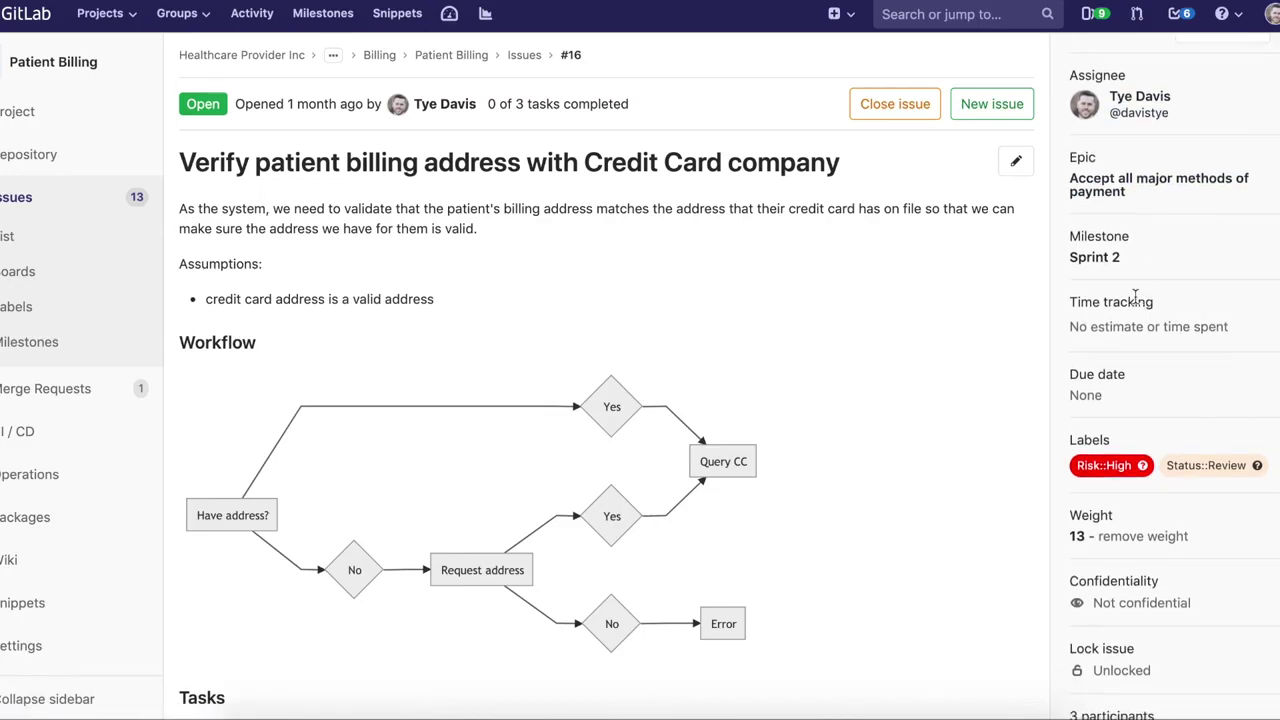
{"action": "scroll", "coordinate": [1130, 306], "scroll_direction": "down", "scroll_amount": 2}
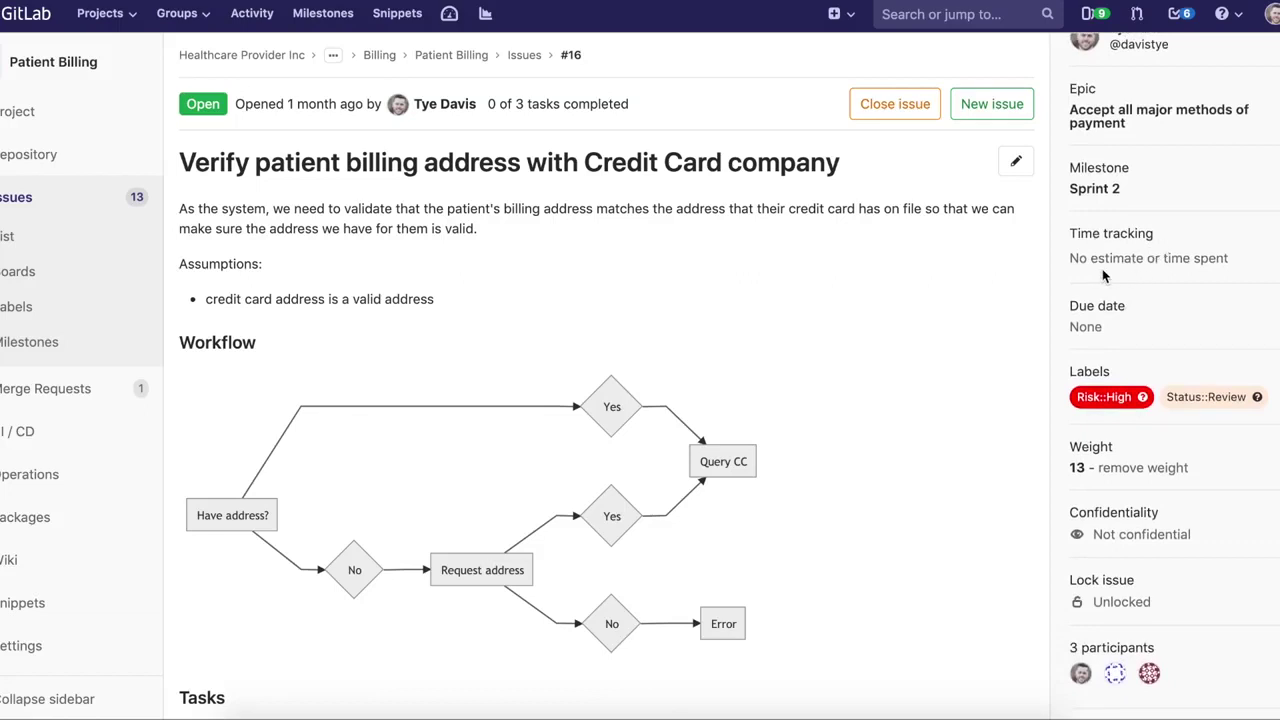
{"action": "scroll", "coordinate": [1104, 276], "scroll_direction": "down", "scroll_amount": 2}
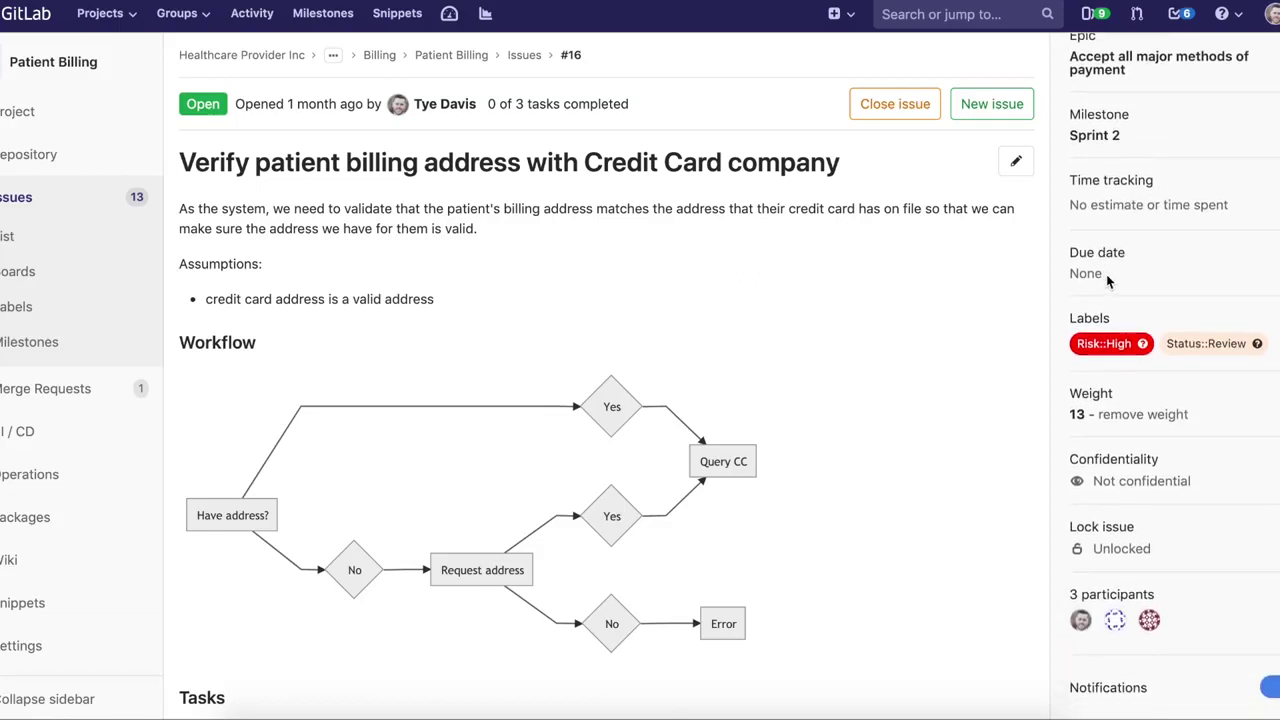
{"action": "scroll", "coordinate": [1108, 285], "scroll_direction": "down", "scroll_amount": 1}
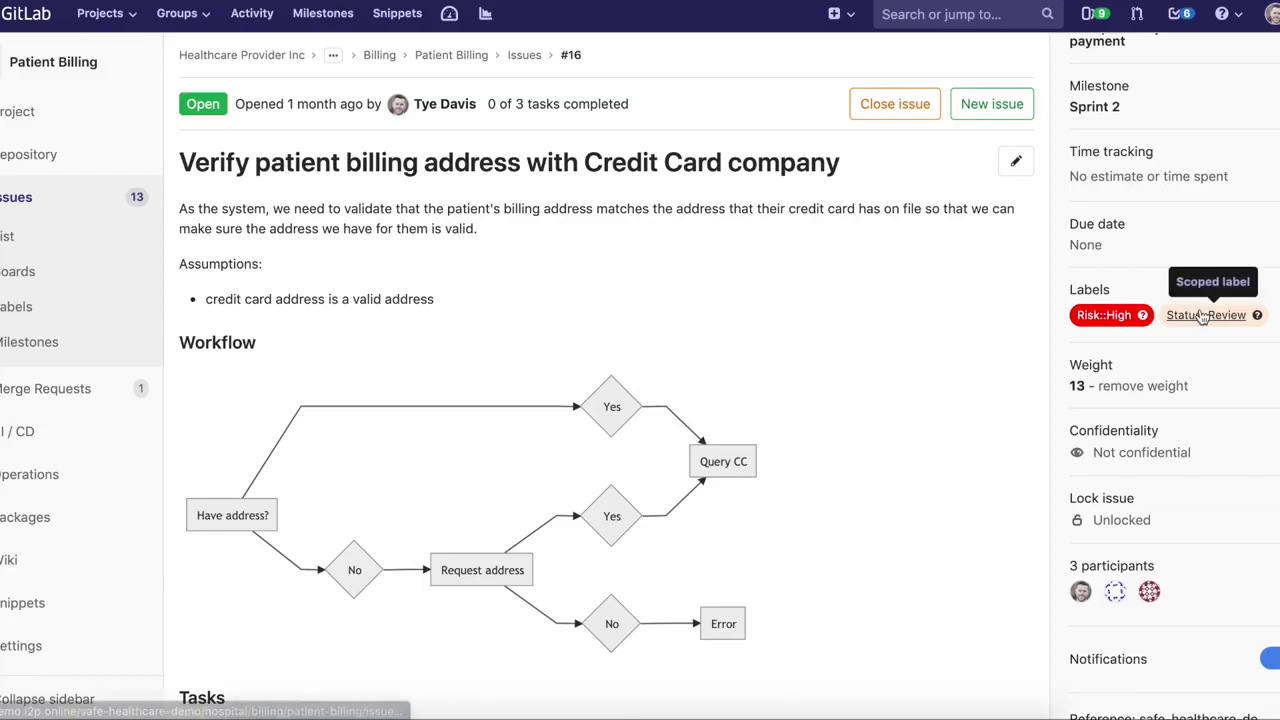
Look through the labels available for issue #16 without changing them, and review its weight, confidentiality and participants.
{"action": "left_click", "coordinate": [1274, 296]}
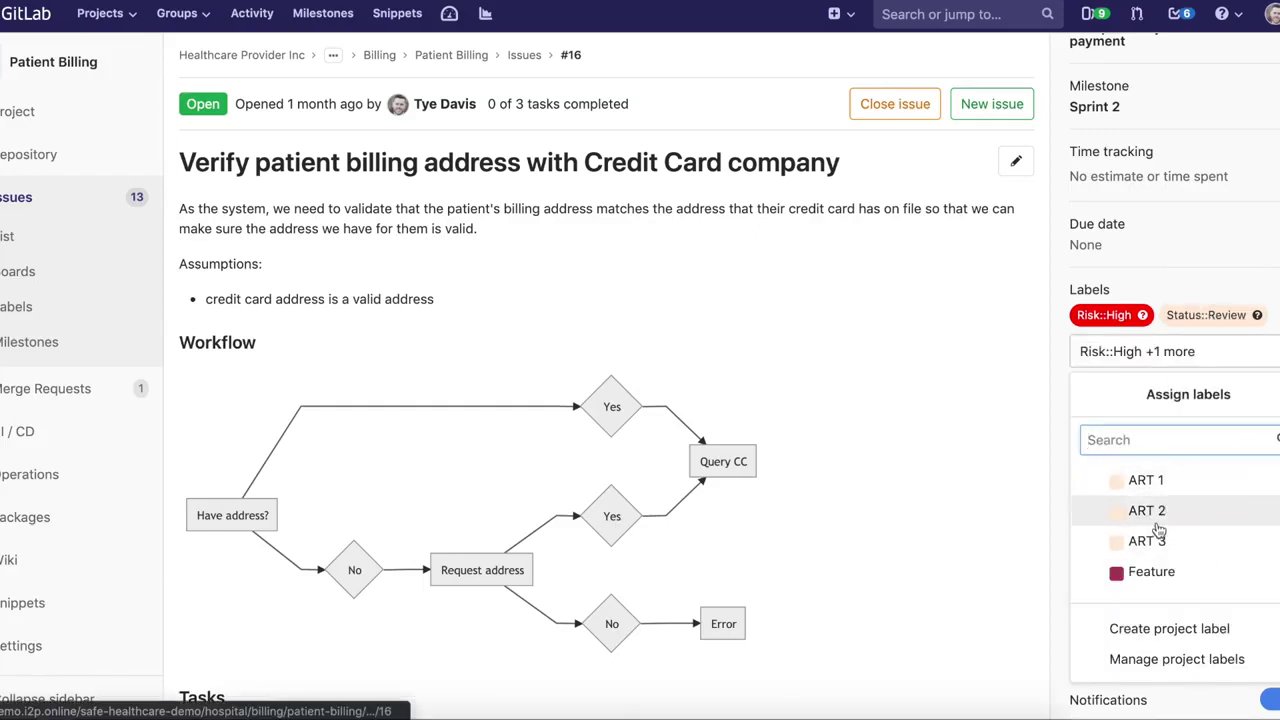
{"action": "left_click", "coordinate": [1270, 297]}
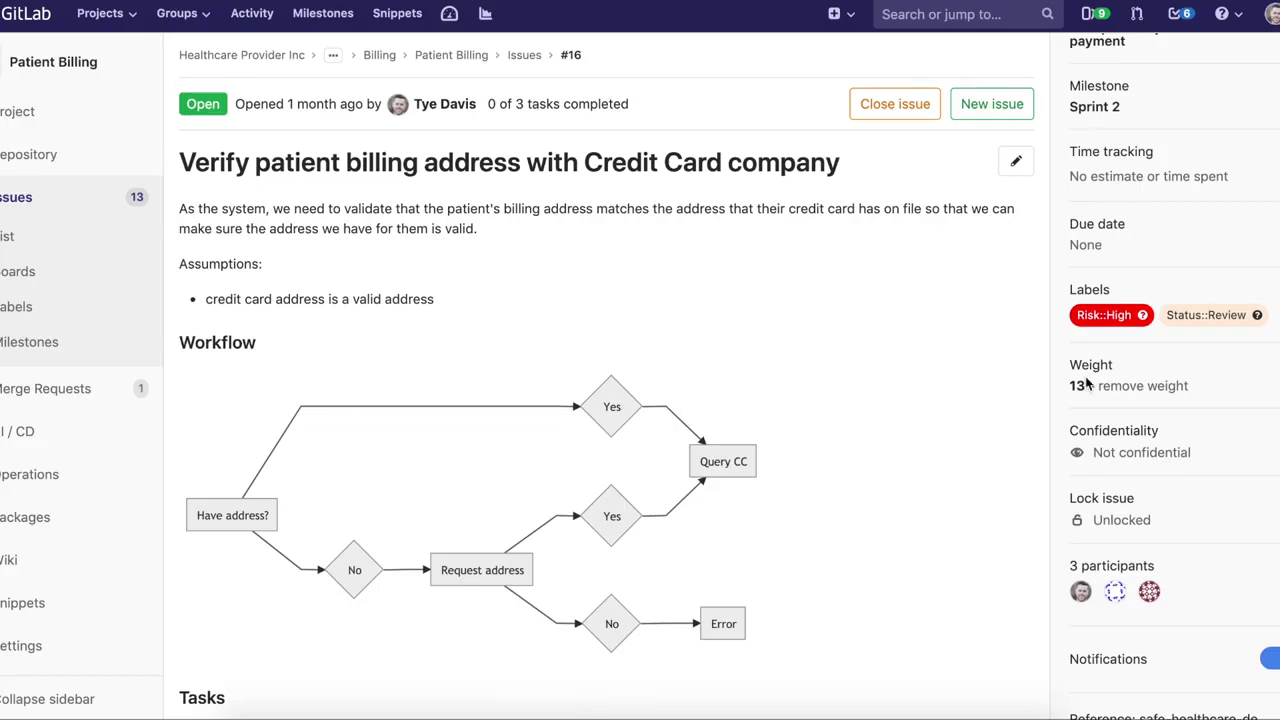
{"action": "scroll", "coordinate": [1098, 378], "scroll_direction": "down", "scroll_amount": 1}
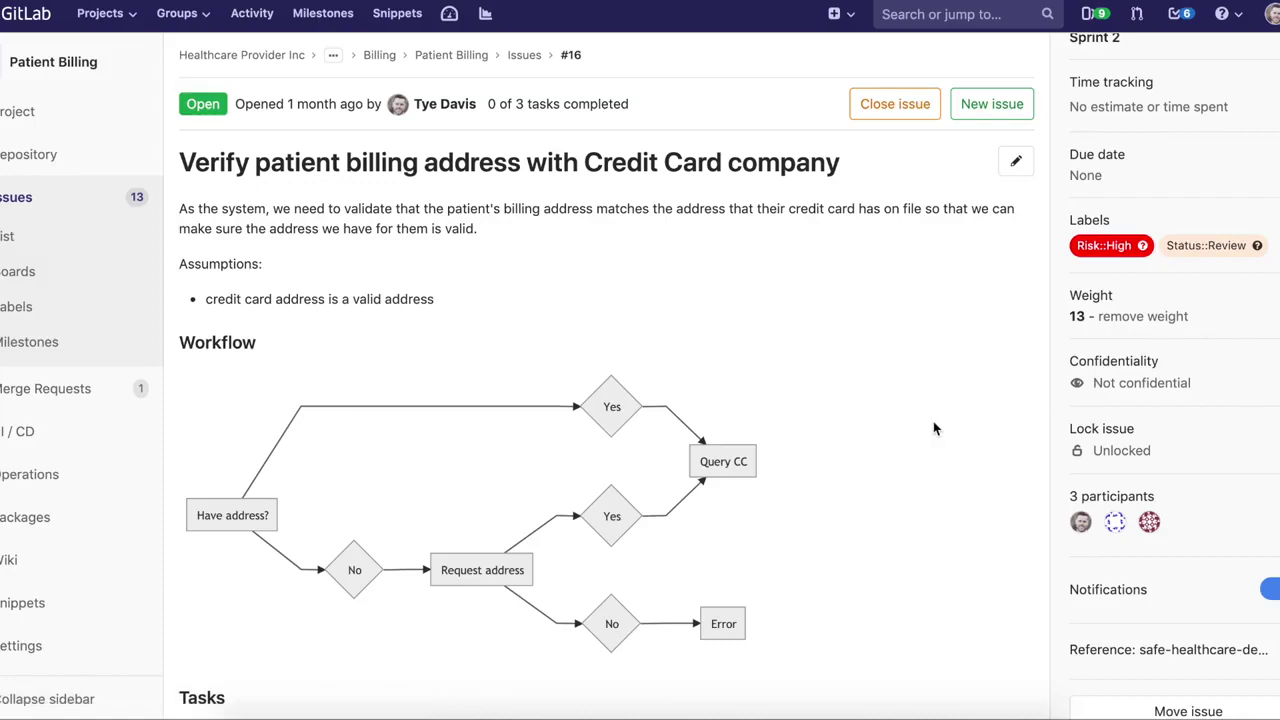
{"action": "scroll", "coordinate": [1090, 432], "scroll_direction": "down", "scroll_amount": 1}
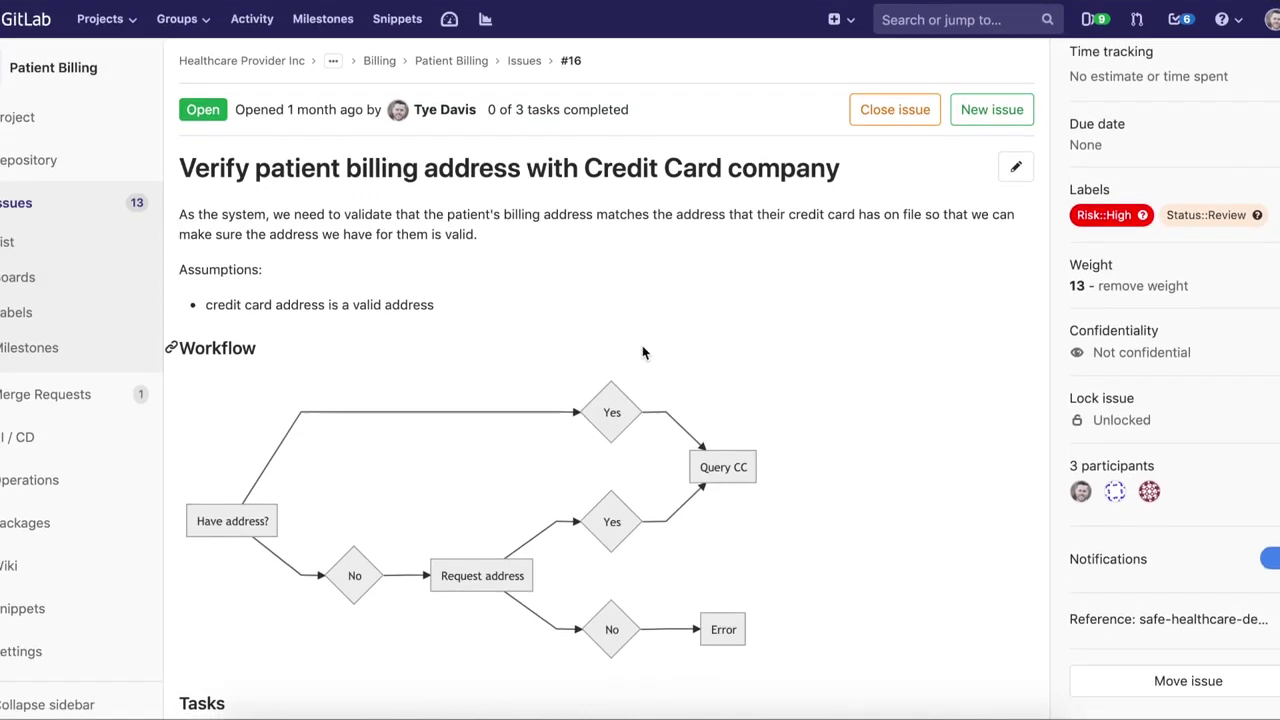
Review issue #16's workflow diagram, task checklist, related issues, related merge requests and comment area.
{"action": "scroll", "coordinate": [646, 358], "scroll_direction": "down", "scroll_amount": 1}
{"action": "scroll", "coordinate": [646, 358], "scroll_direction": "down", "scroll_amount": 5}
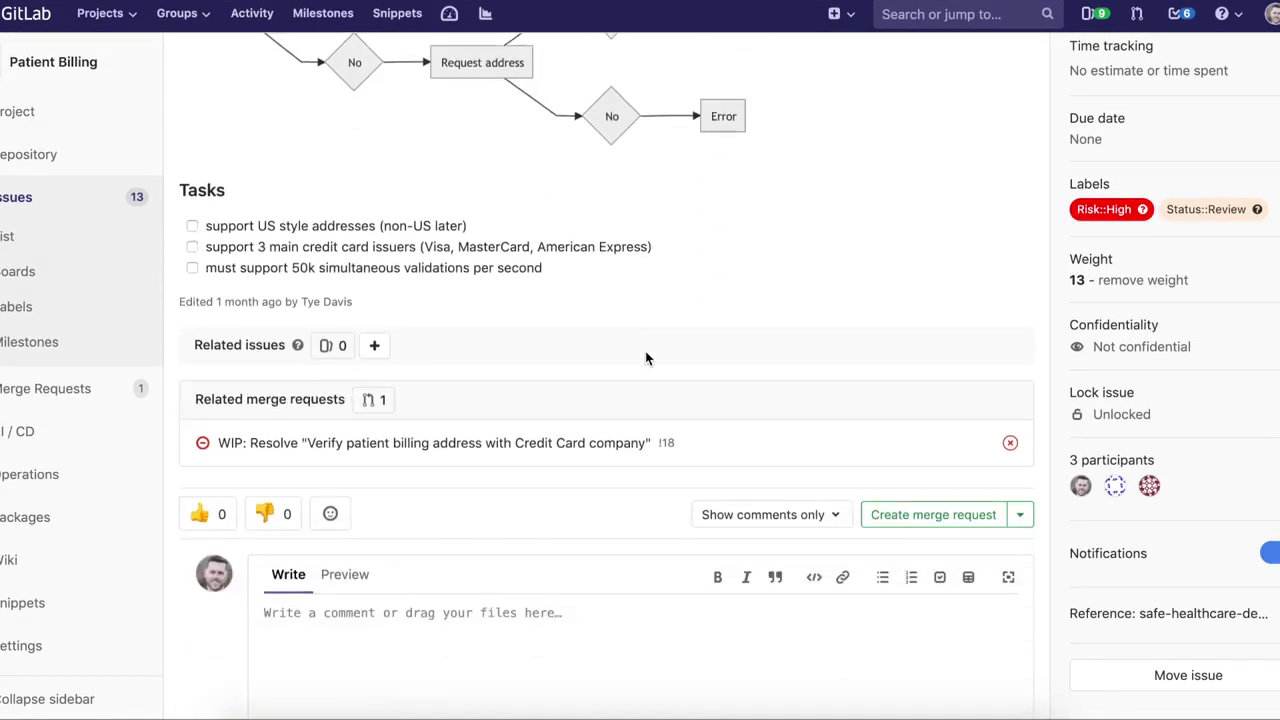
{"action": "scroll", "coordinate": [644, 357], "scroll_direction": "up", "scroll_amount": 2}
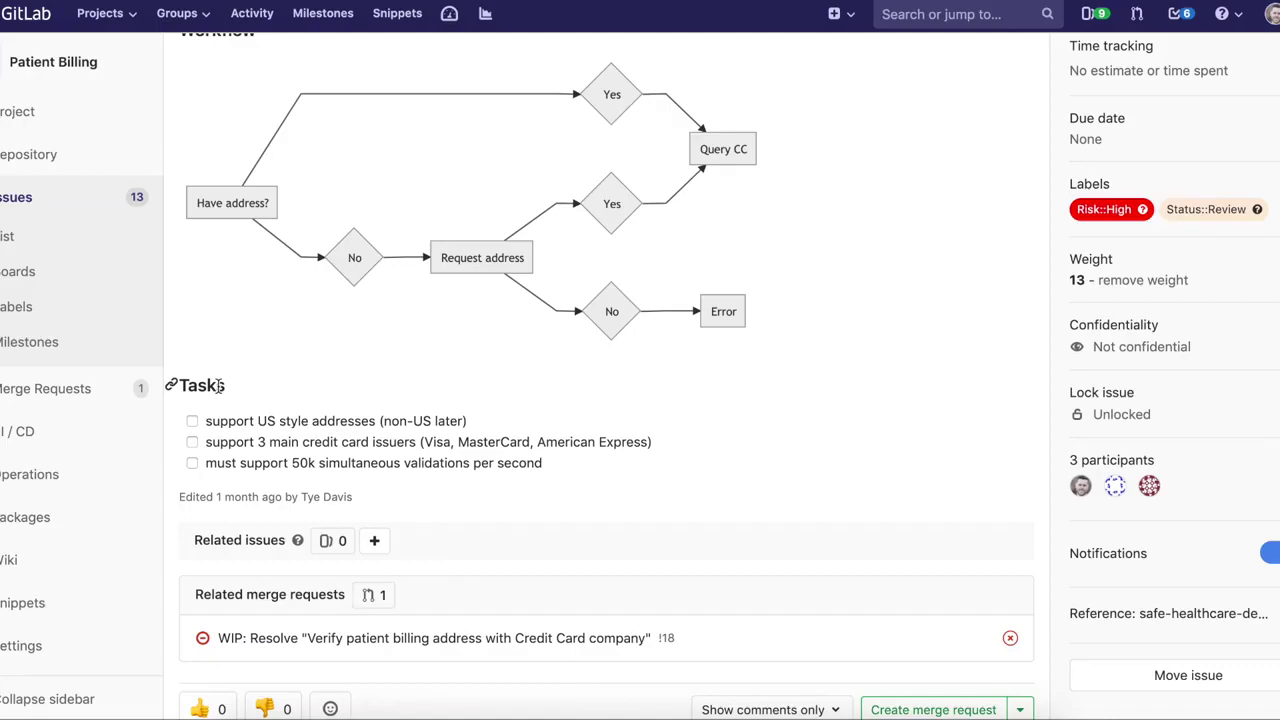
{"action": "scroll", "coordinate": [236, 416], "scroll_direction": "down", "scroll_amount": 1}
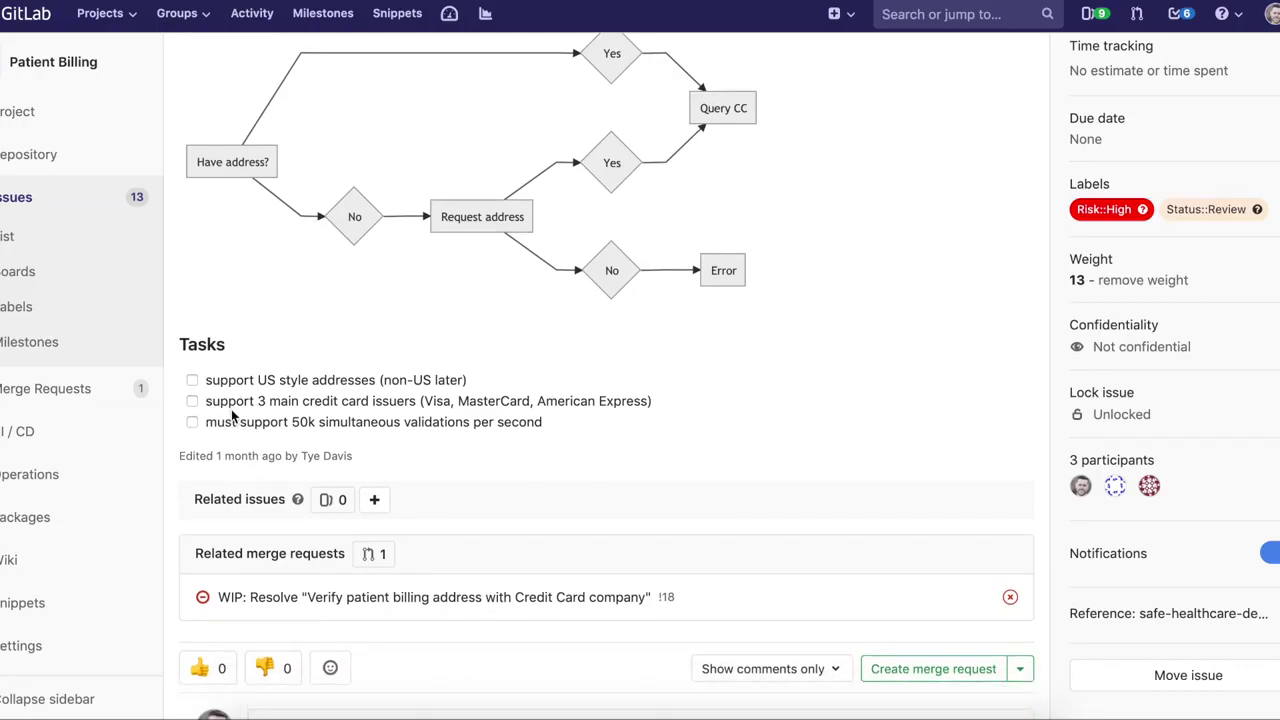
{"action": "scroll", "coordinate": [234, 407], "scroll_direction": "down", "scroll_amount": 5}
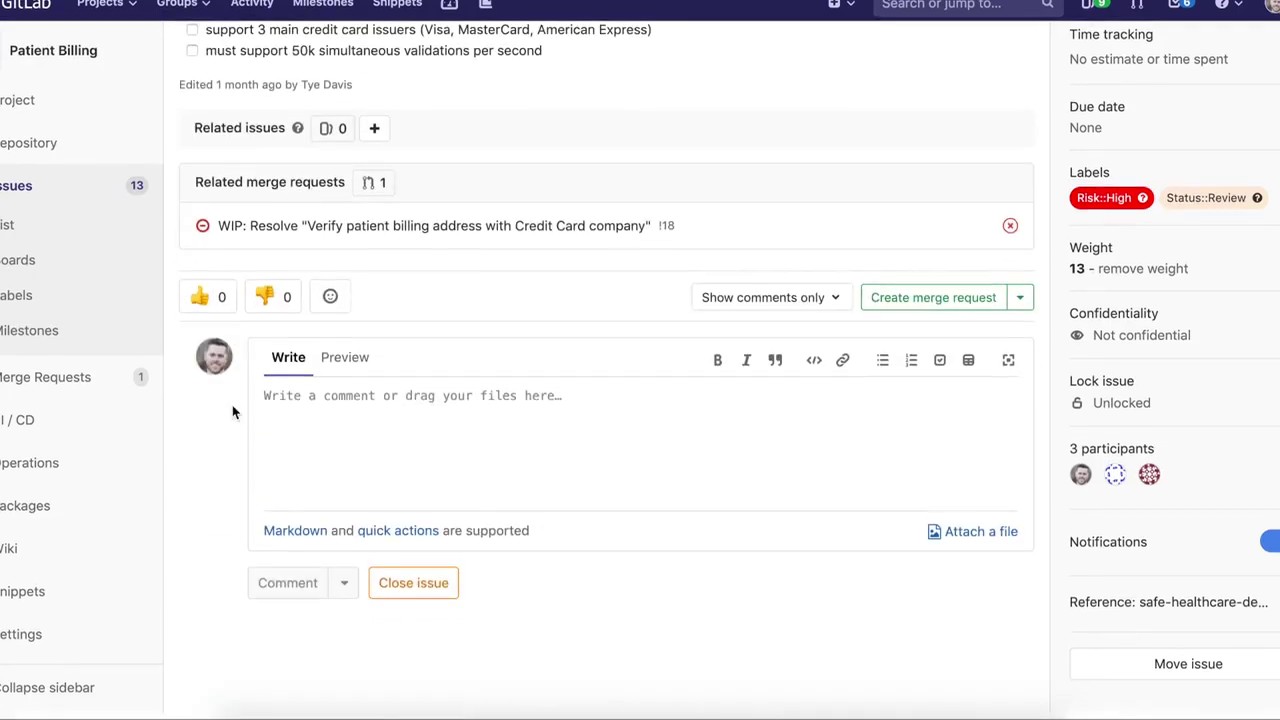
Create a merge request from issue #16, "Verify patient billing address with Credit Card company".
{"action": "scroll", "coordinate": [250, 409], "scroll_direction": "up", "scroll_amount": 2}
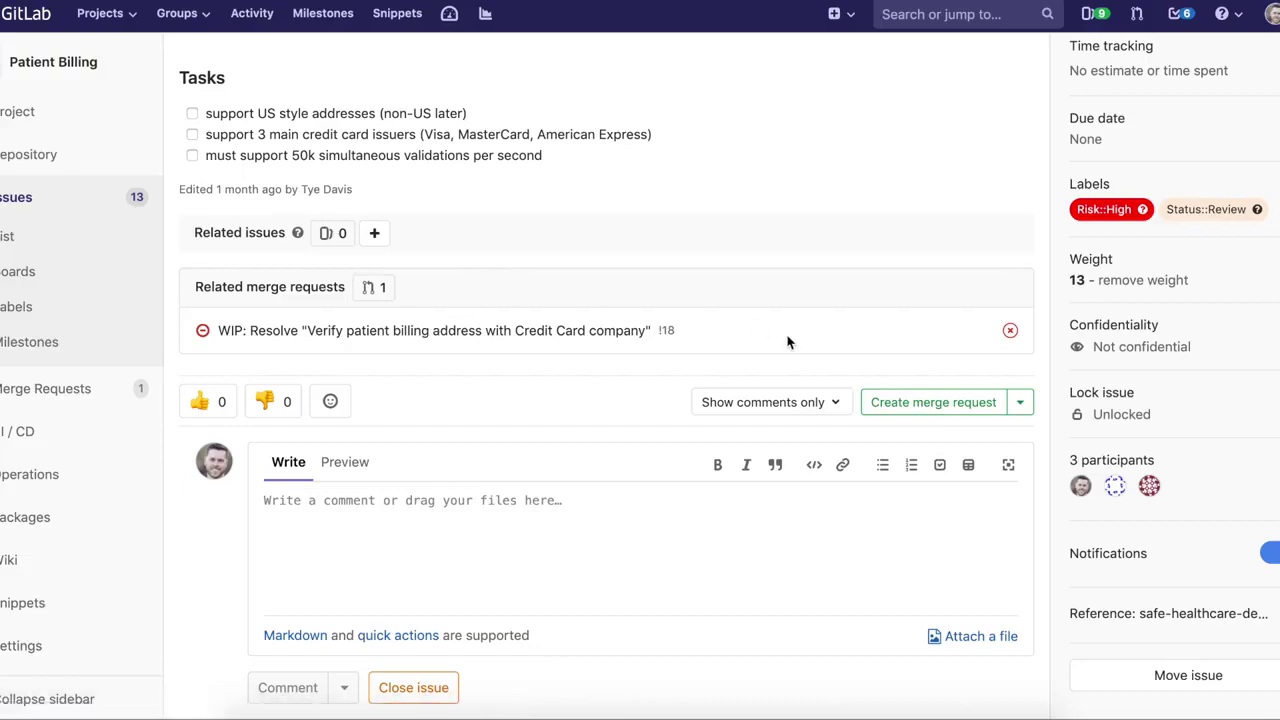
{"action": "scroll", "coordinate": [885, 351], "scroll_direction": "up", "scroll_amount": 2}
{"action": "left_click", "coordinate": [895, 511]}
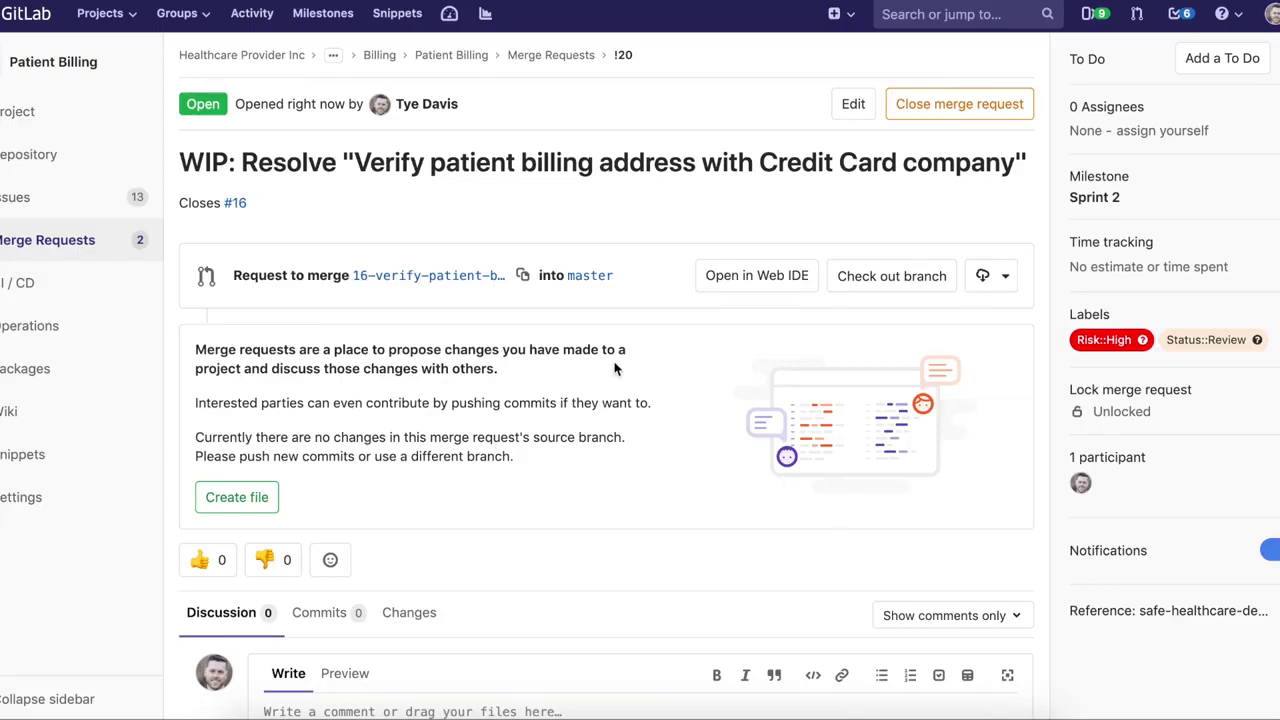
View the check-out instructions for the merge request's source branch and look at the branch's files in the Web IDE.
{"action": "left_click", "coordinate": [875, 280]}
{"action": "left_click", "coordinate": [997, 81]}
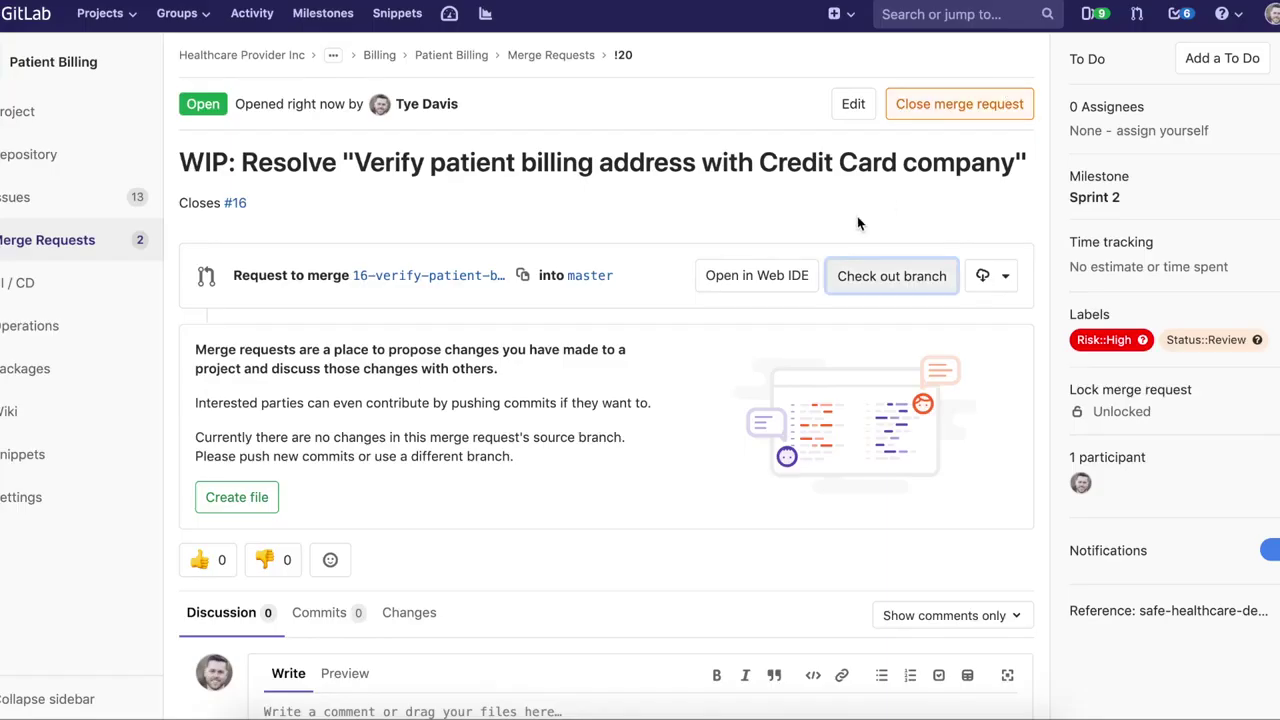
{"action": "left_click", "coordinate": [775, 277]}
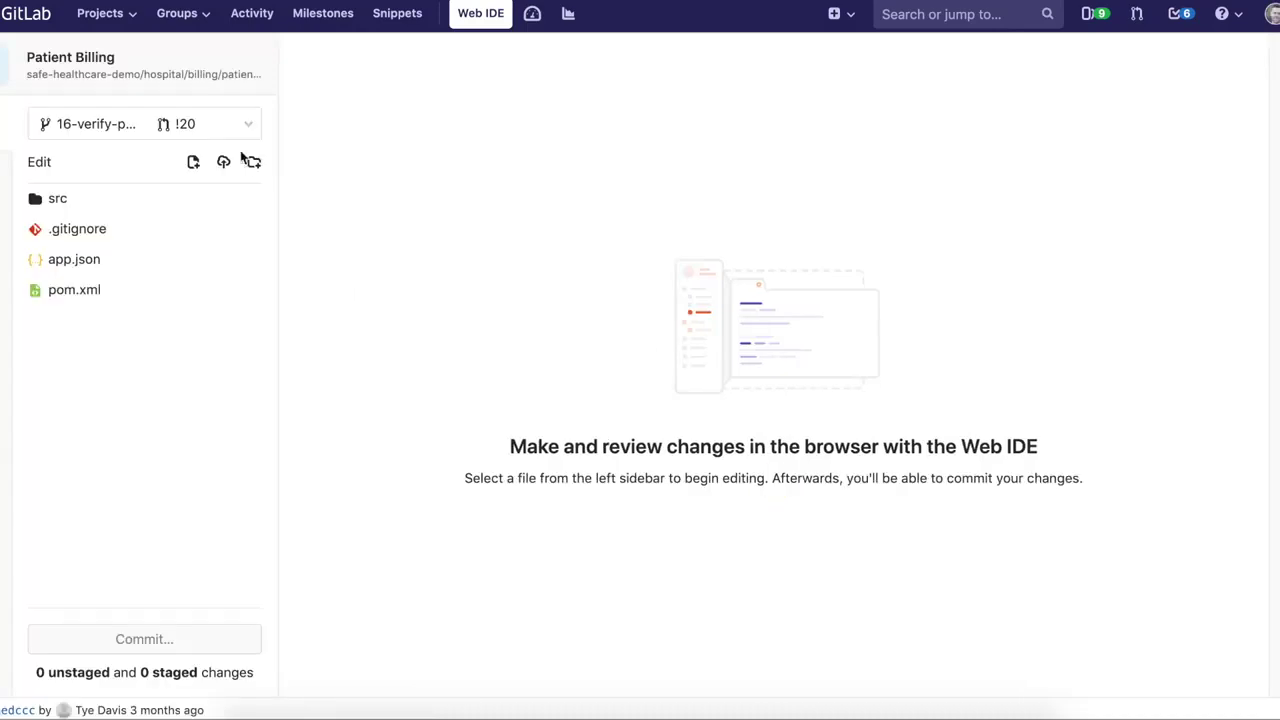
{"action": "left_click", "coordinate": [20, 2]}
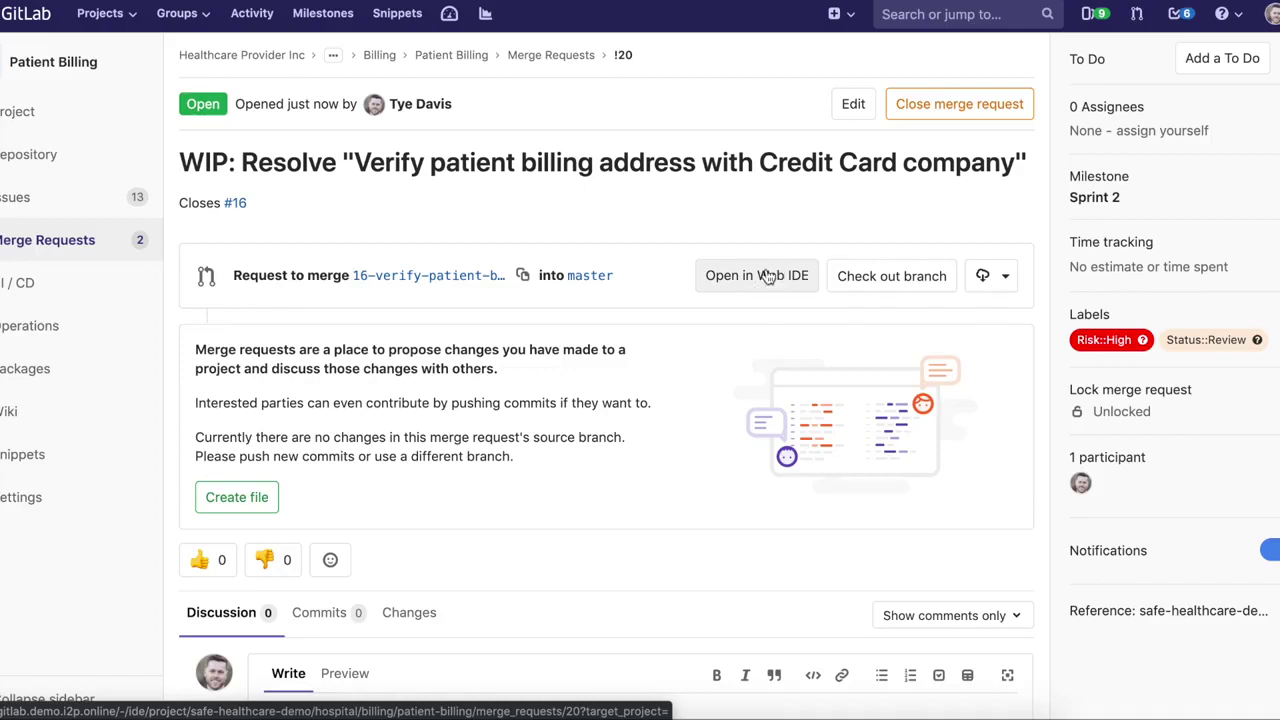
Look over the merge request's branch information, discussion area, milestone and labels.
{"action": "scroll", "coordinate": [557, 298], "scroll_direction": "down", "scroll_amount": 1}
{"action": "scroll", "coordinate": [558, 297], "scroll_direction": "down", "scroll_amount": 1}
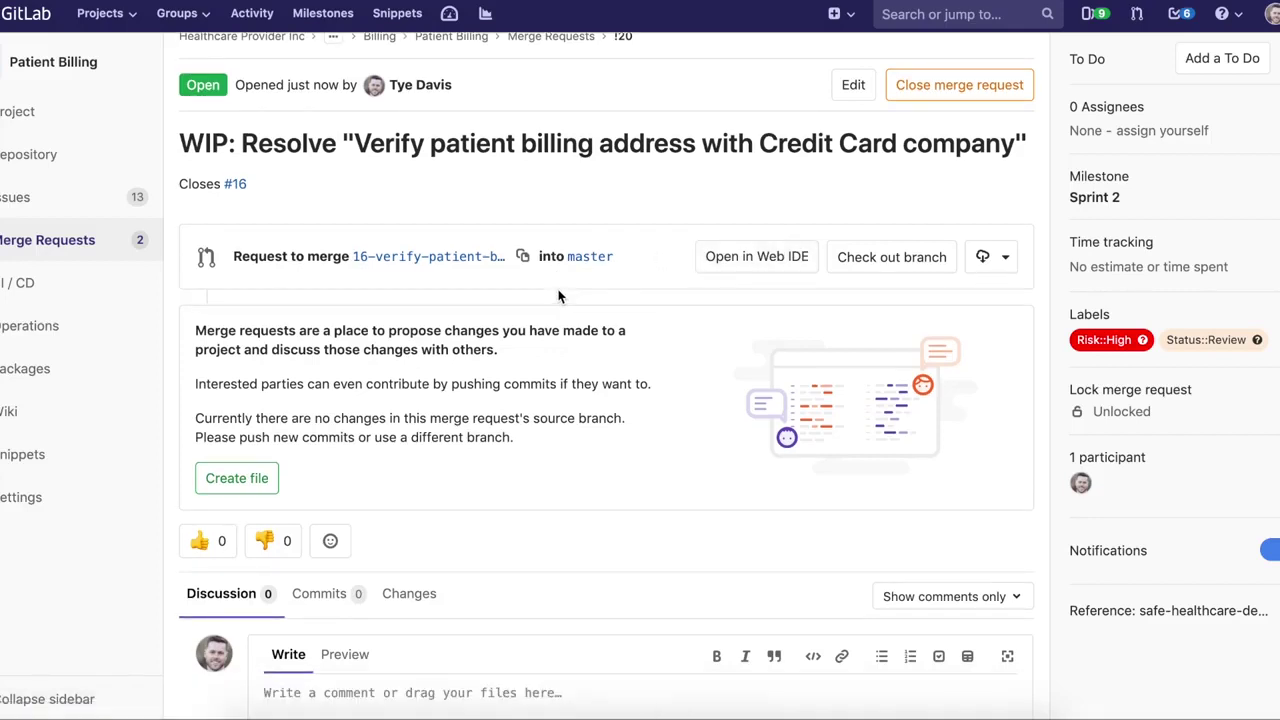
{"action": "scroll", "coordinate": [558, 296], "scroll_direction": "down", "scroll_amount": 3}
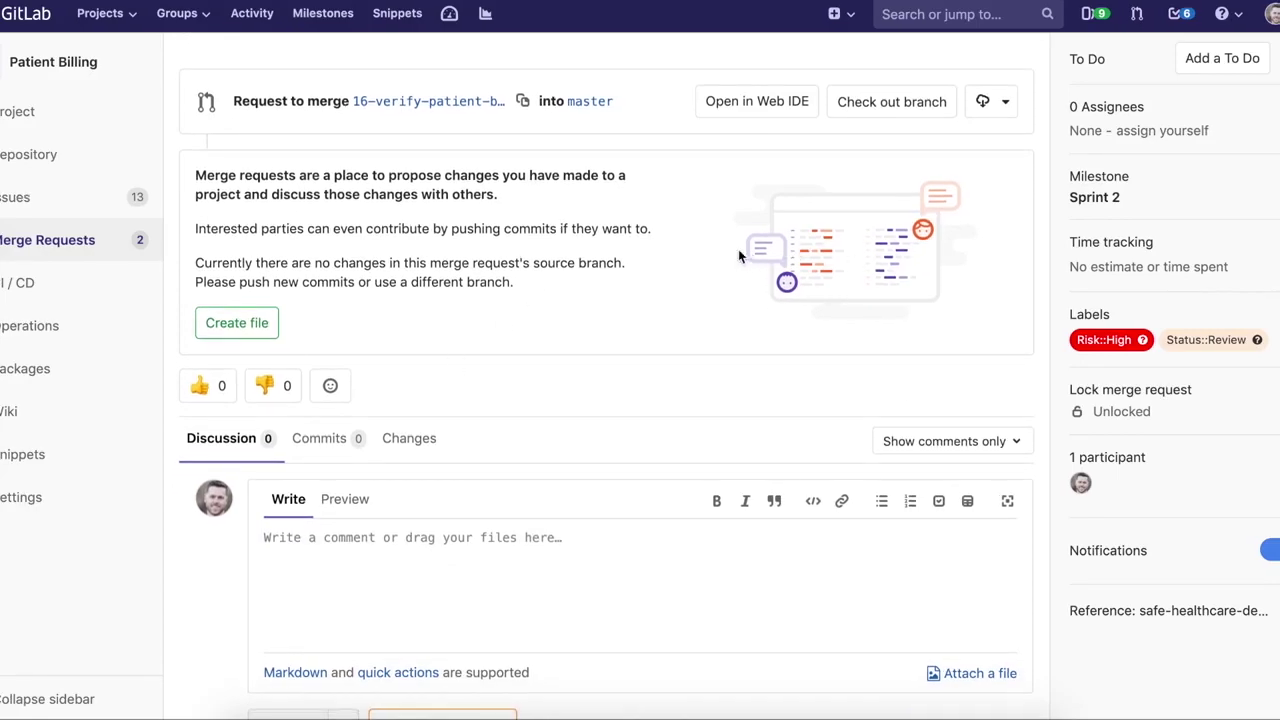
{"action": "scroll", "coordinate": [660, 278], "scroll_direction": "down", "scroll_amount": 3}
{"action": "scroll", "coordinate": [660, 330], "scroll_direction": "up", "scroll_amount": 2}
{"action": "scroll", "coordinate": [520, 420], "scroll_direction": "up", "scroll_amount": 4}
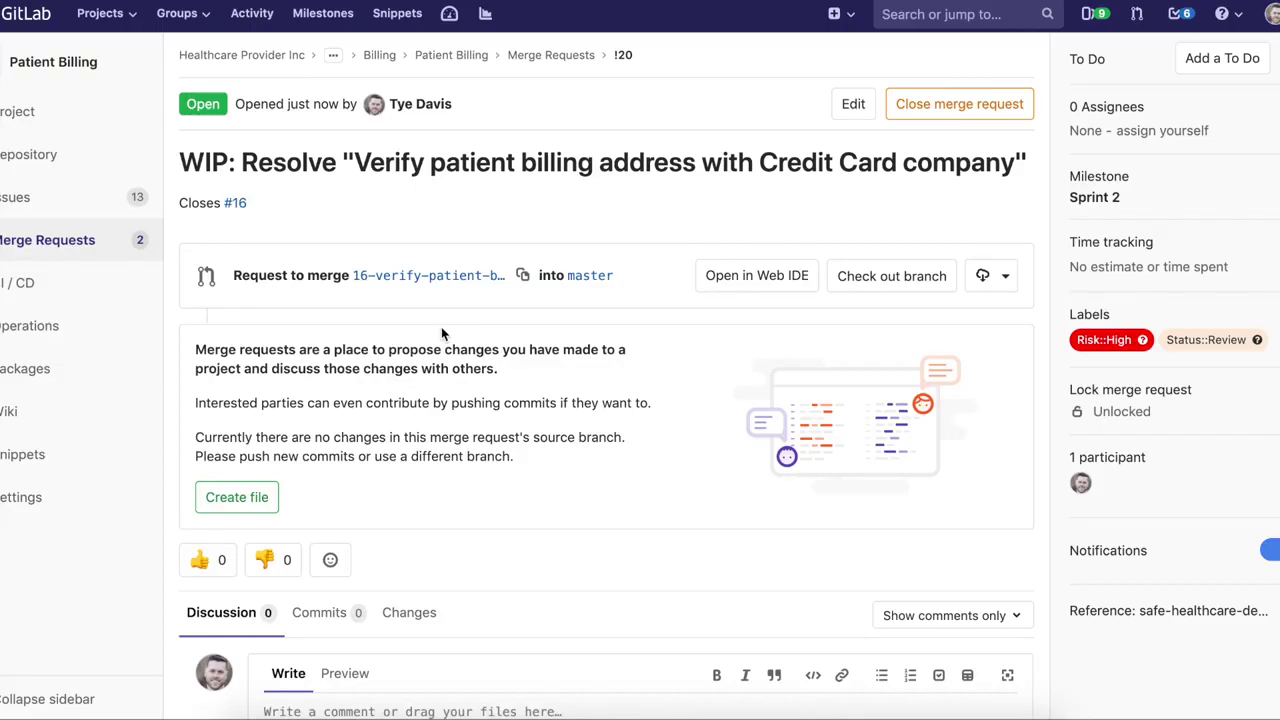
Return to issue #16 and review its description, workflow diagram, tasks and related merge requests.
{"action": "scroll", "coordinate": [460, 200], "scroll_direction": "down", "scroll_amount": 1}
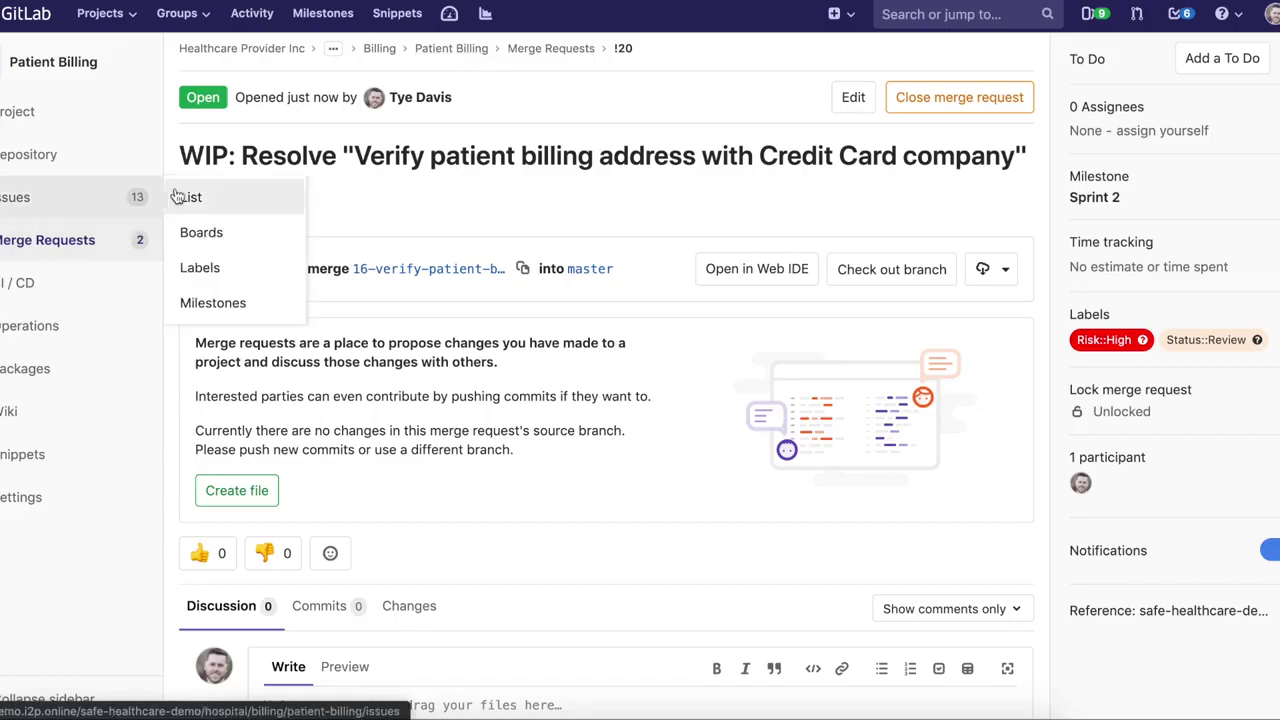
{"action": "left_click_drag", "start_coordinate": [262, 197], "coordinate": [382, 182]}
{"action": "left_click", "coordinate": [383, 182]}
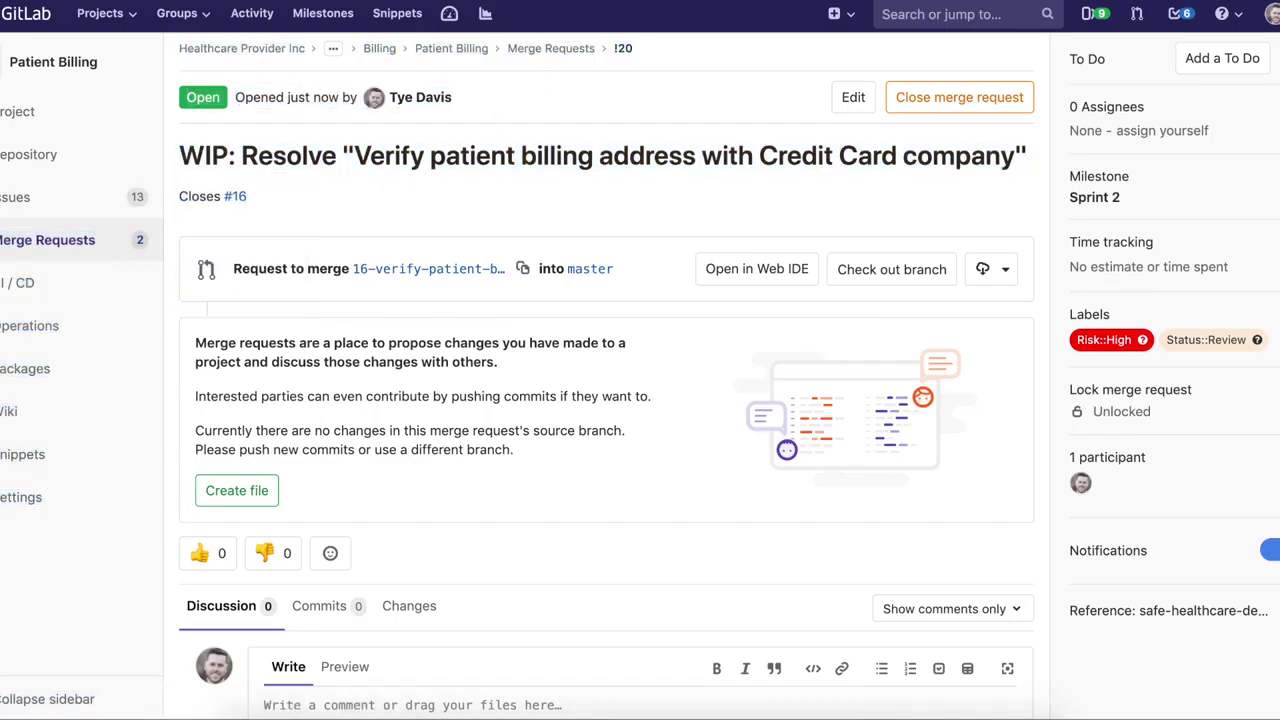
{"action": "key", "text": "alt+Left"}
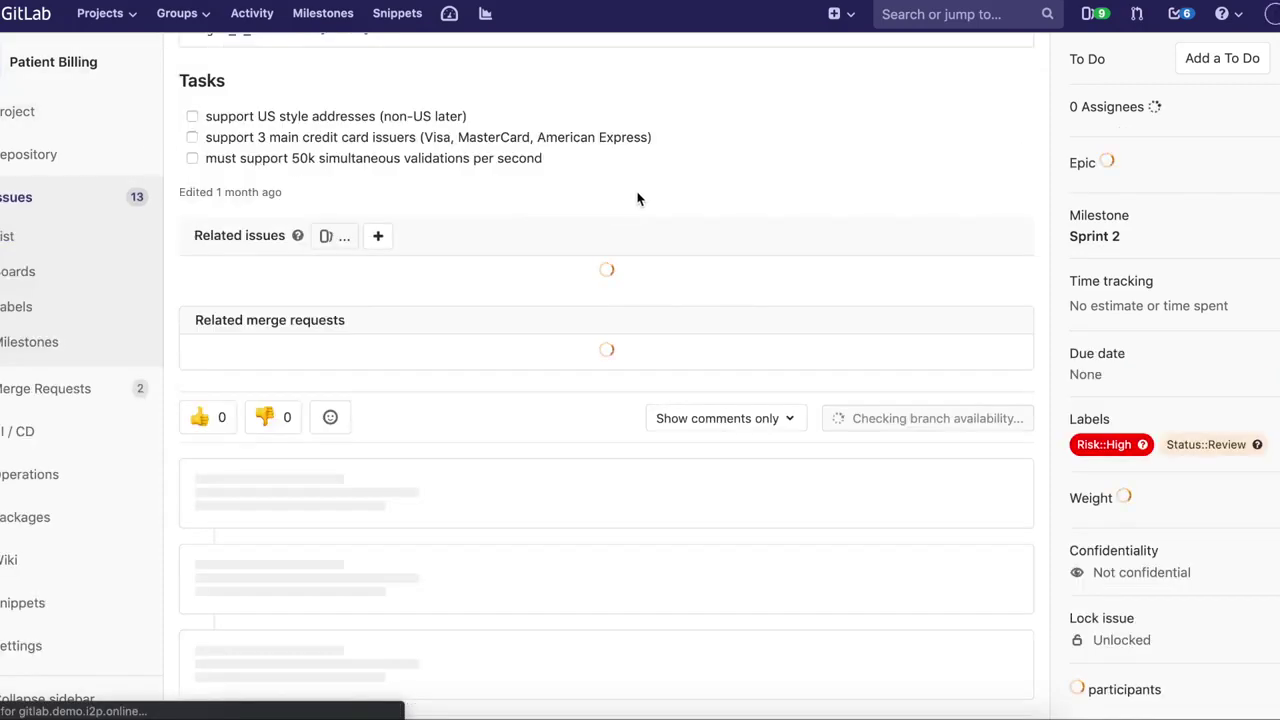
{"action": "scroll", "coordinate": [630, 210], "scroll_direction": "up", "scroll_amount": 2}
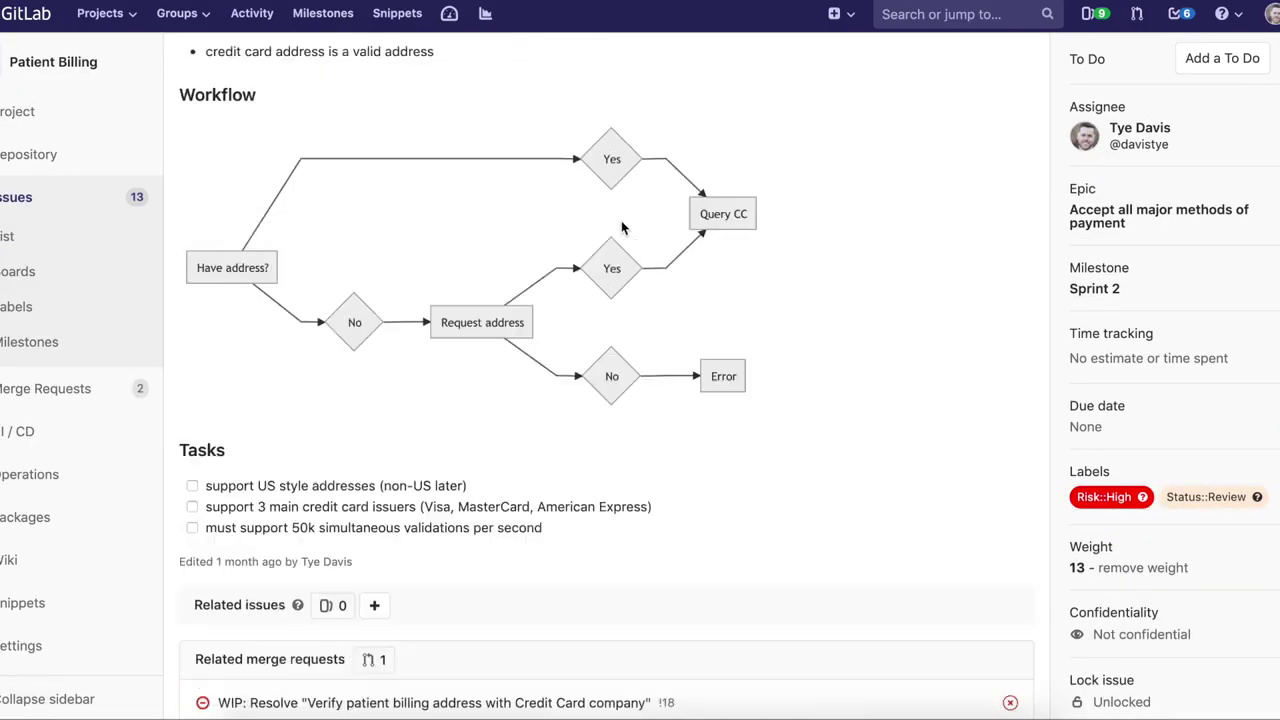
{"action": "scroll", "coordinate": [621, 228], "scroll_direction": "up", "scroll_amount": 3}
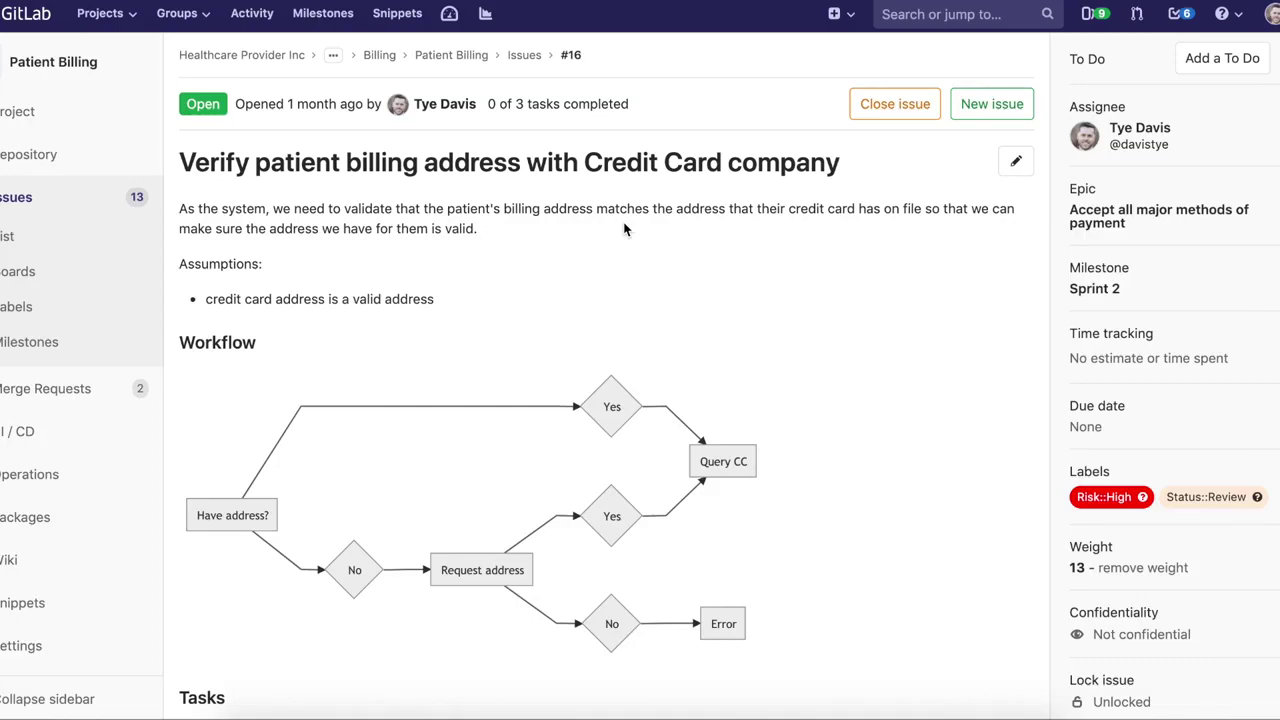
{"action": "scroll", "coordinate": [624, 230], "scroll_direction": "down", "scroll_amount": 1}
Switch to the GitLab.org 12.1 milestone and examine its burndown chart by issue weight and by issues.
{"action": "scroll", "coordinate": [624, 230], "scroll_direction": "down", "scroll_amount": 2}
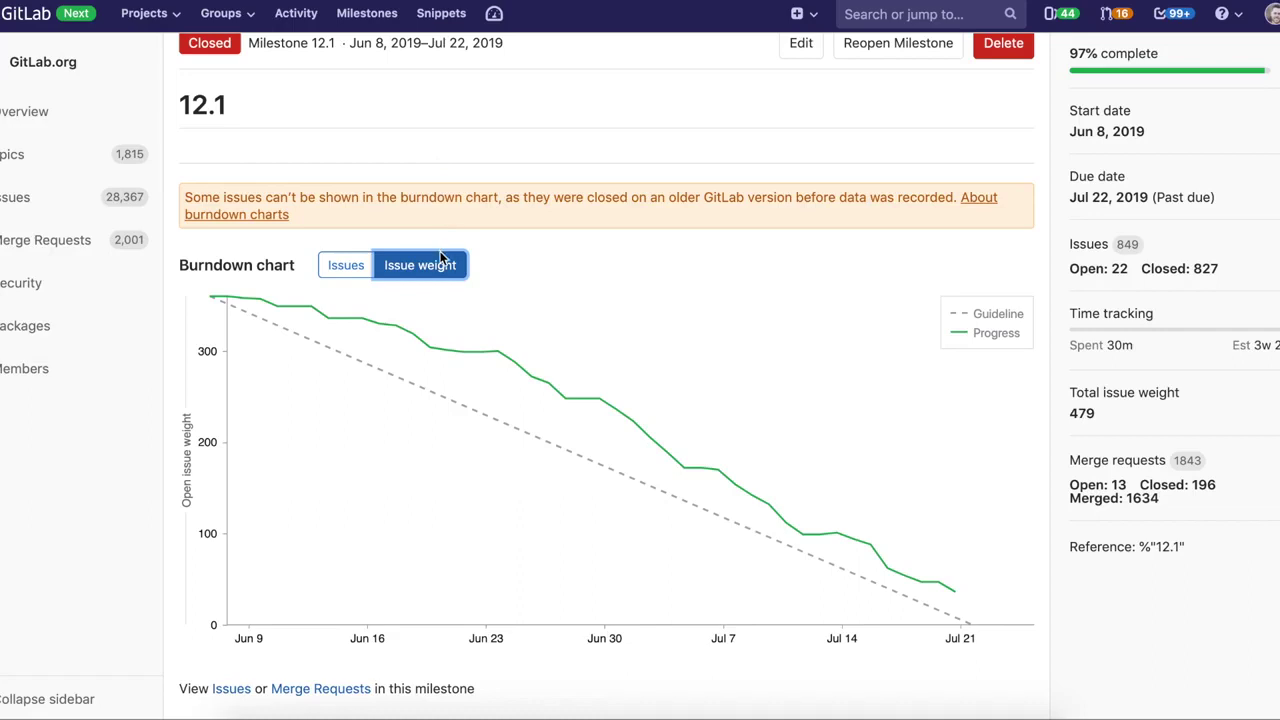
{"action": "scroll", "coordinate": [445, 256], "scroll_direction": "down", "scroll_amount": 1}
{"action": "scroll", "coordinate": [450, 255], "scroll_direction": "down", "scroll_amount": 1}
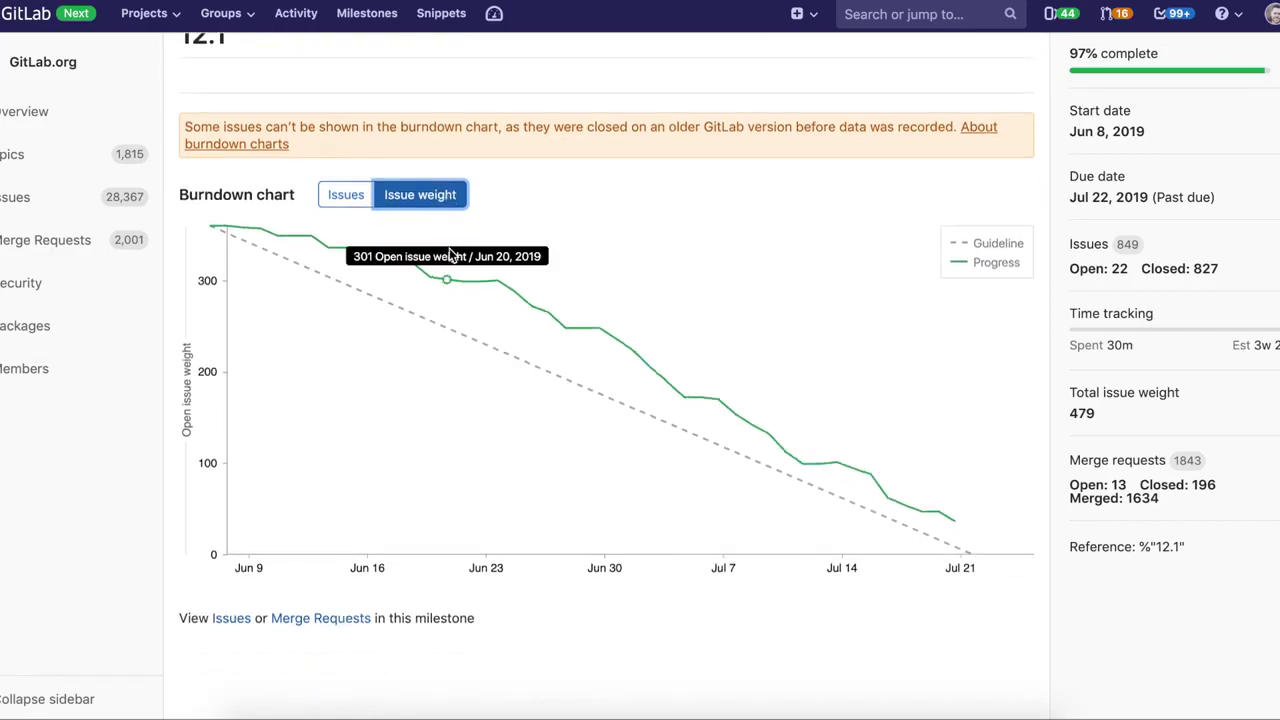
{"action": "scroll", "coordinate": [446, 255], "scroll_direction": "up", "scroll_amount": 3}
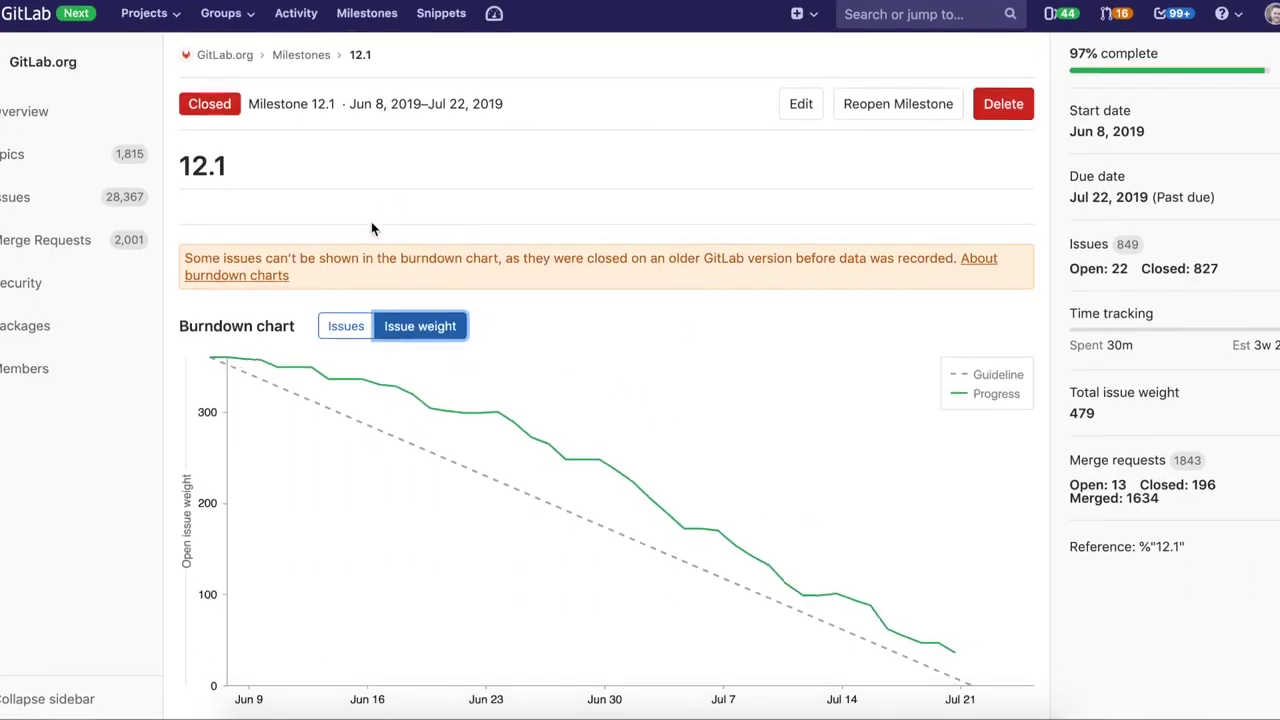
{"action": "scroll", "coordinate": [370, 220], "scroll_direction": "down", "scroll_amount": 1}
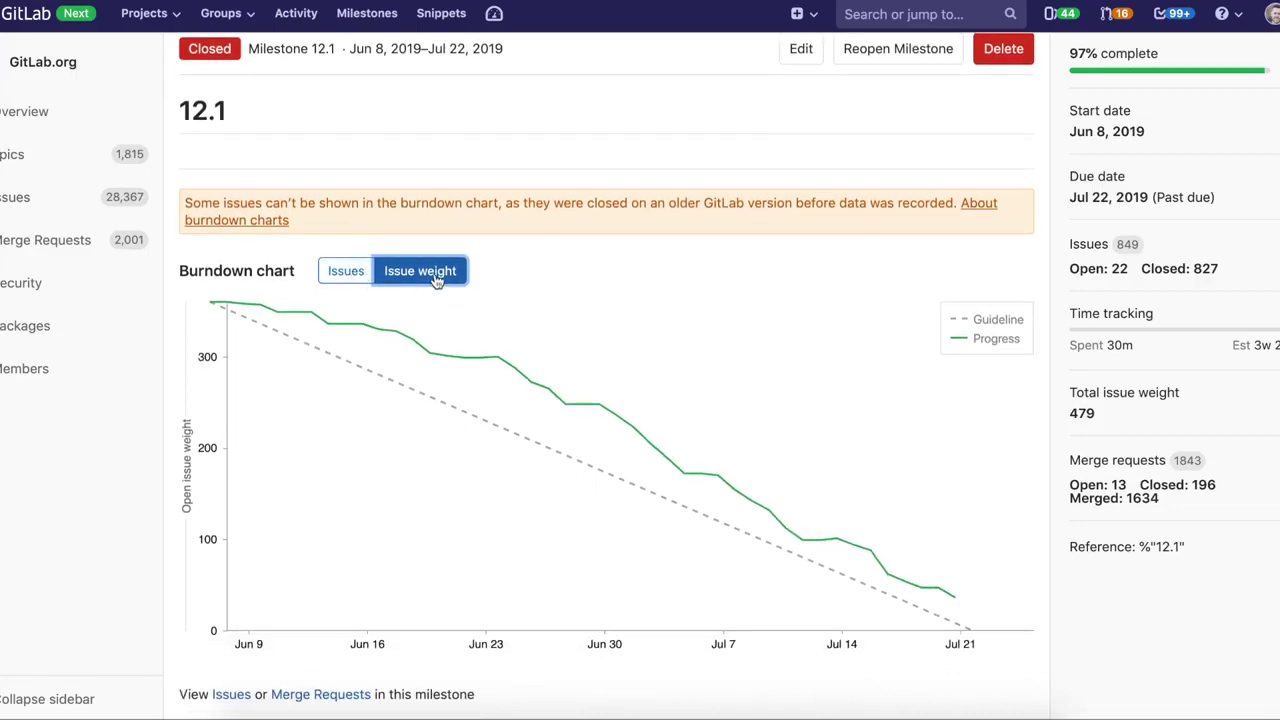
{"action": "left_click", "coordinate": [343, 271]}
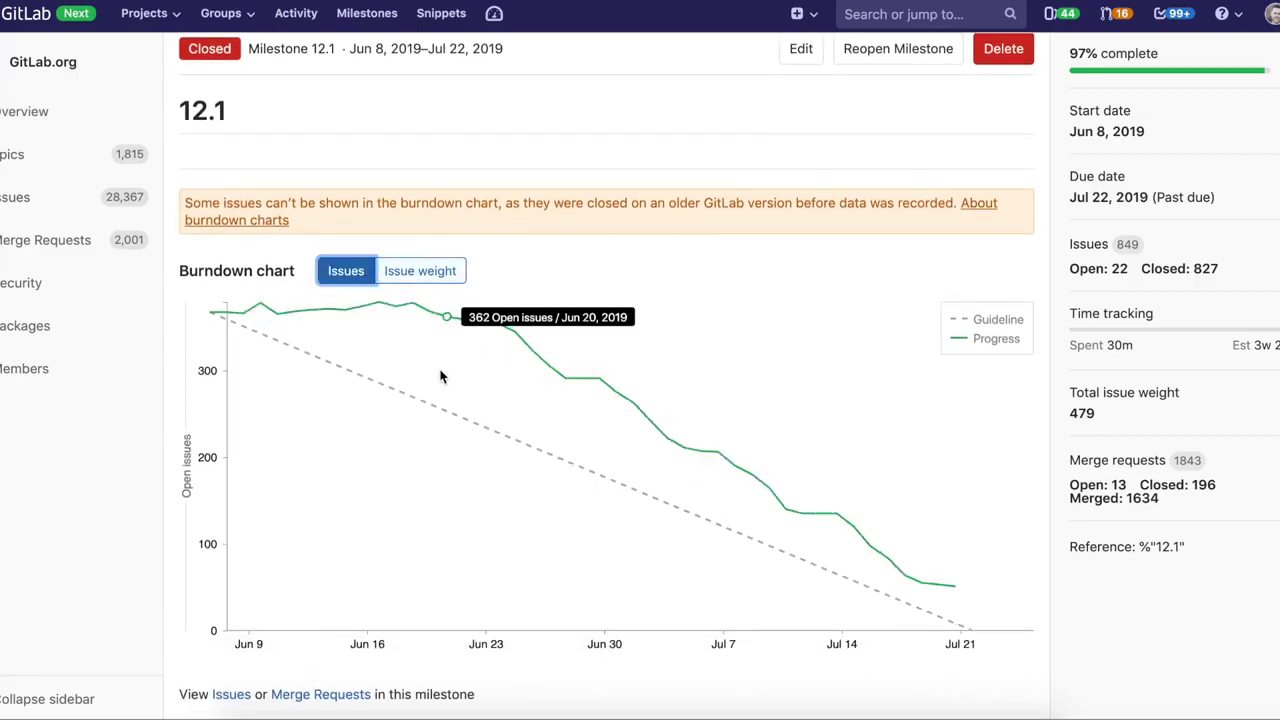
Return to the Patient Billing project and open its Team Board.
{"action": "scroll", "coordinate": [441, 376], "scroll_direction": "down", "scroll_amount": 1}
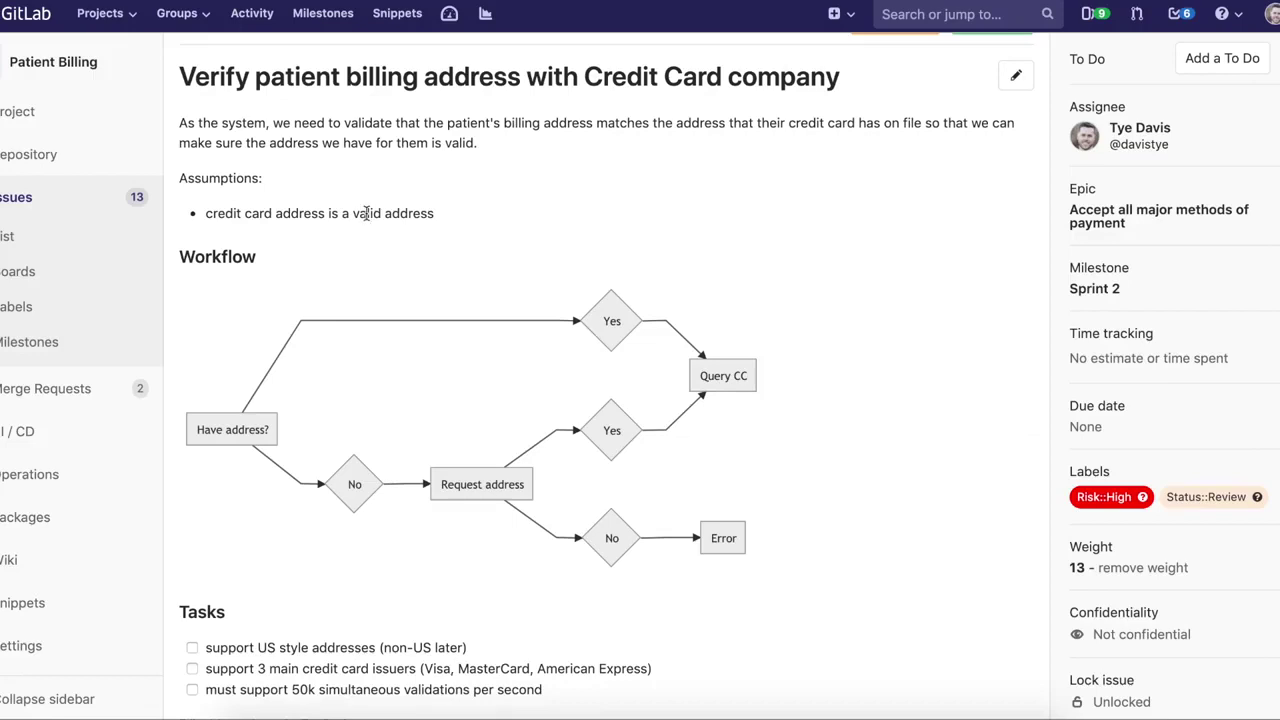
{"action": "left_click", "coordinate": [99, 286]}
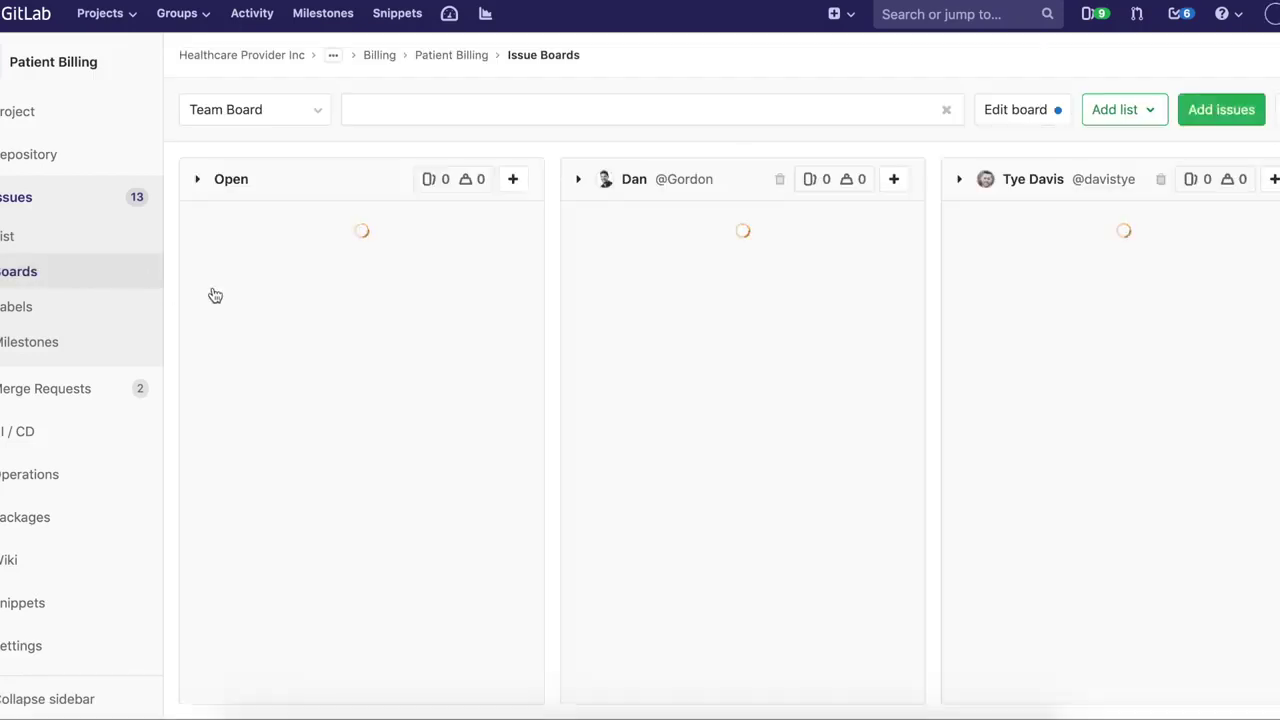